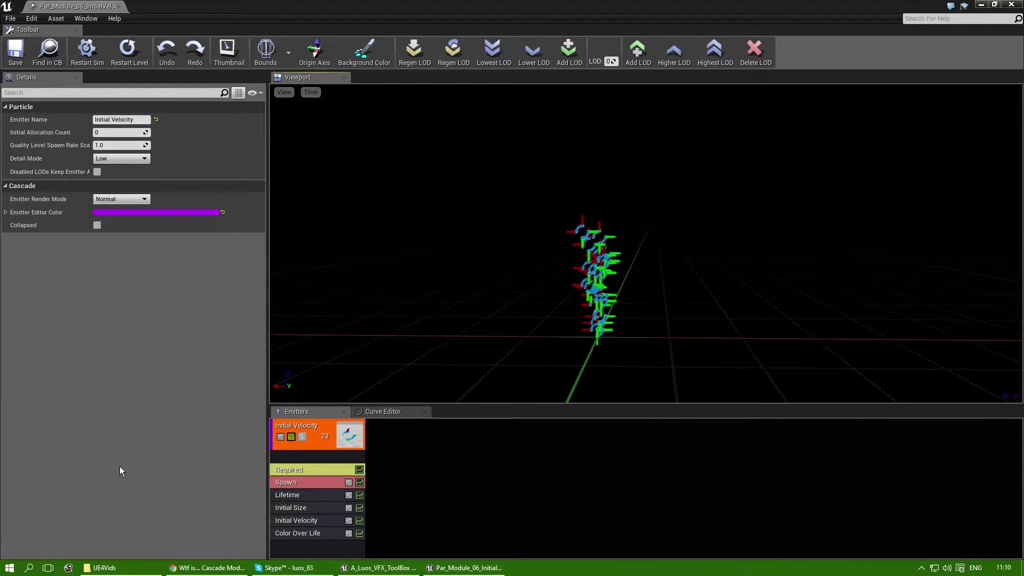
Switch the Initial Velocity module's start velocity to Distribution Vector Constant with a Z value of 100
{"action": "left_click", "coordinate": [308, 518]}
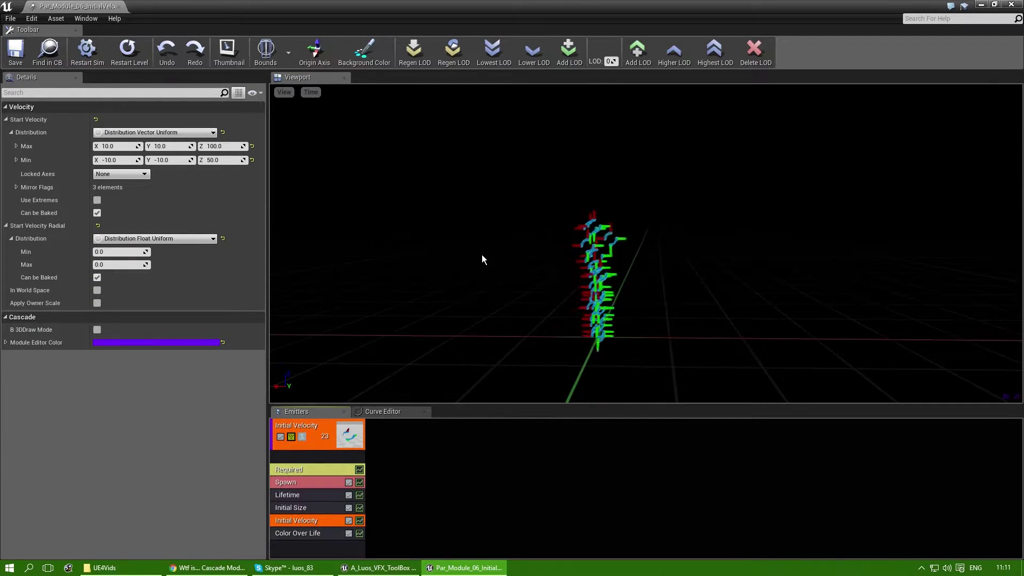
{"action": "right_click_drag", "start_coordinate": [477, 242], "coordinate": [490, 241]}
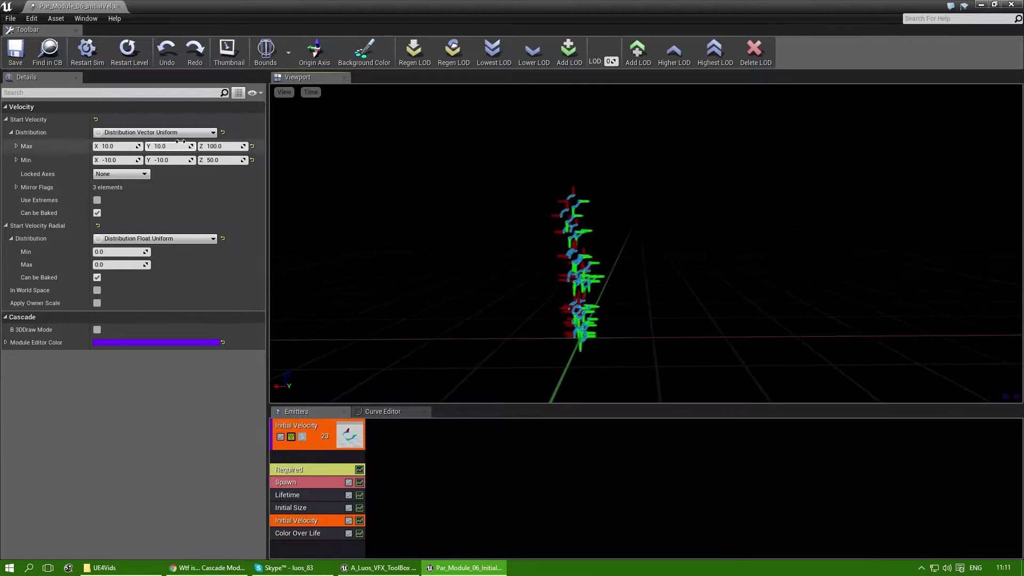
{"action": "left_click", "coordinate": [128, 135]}
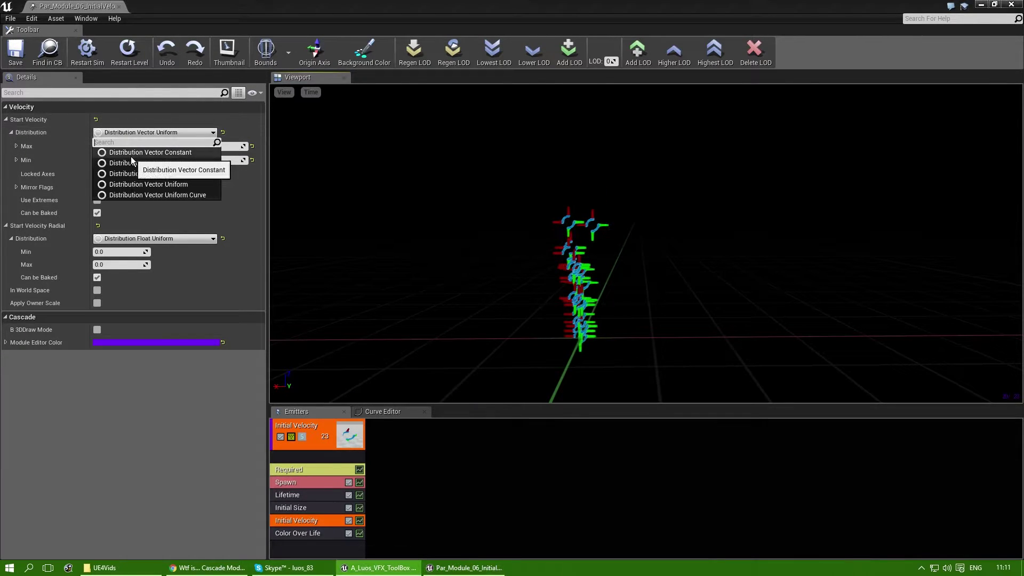
{"action": "left_click", "coordinate": [133, 153]}
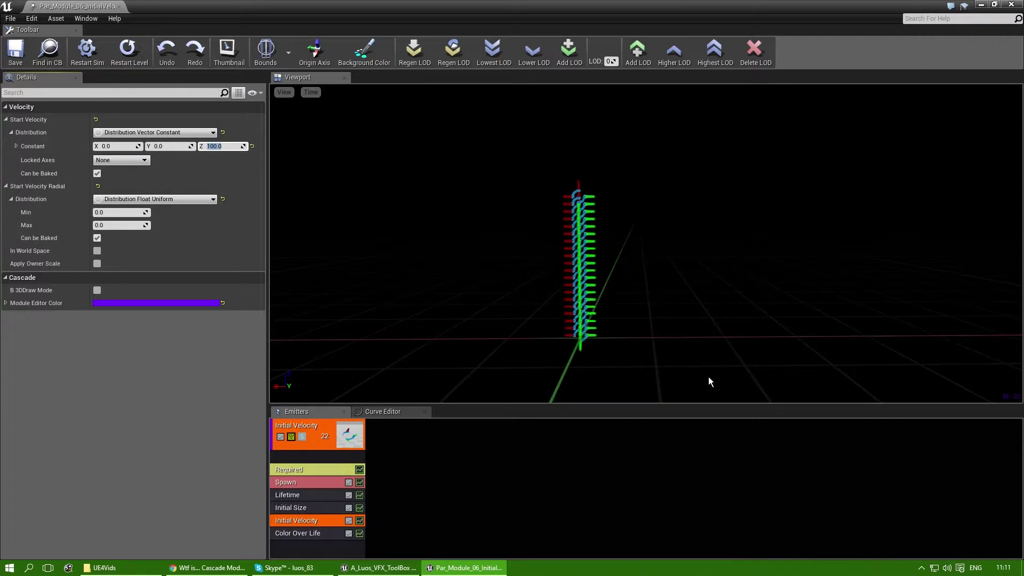
{"action": "mouse_move", "coordinate": [652, 365]}
{"action": "right_mouse_down"}
{"action": "mouse_move", "coordinate": [653, 314]}
{"action": "mouse_move", "coordinate": [653, 366]}
{"action": "right_mouse_up"}
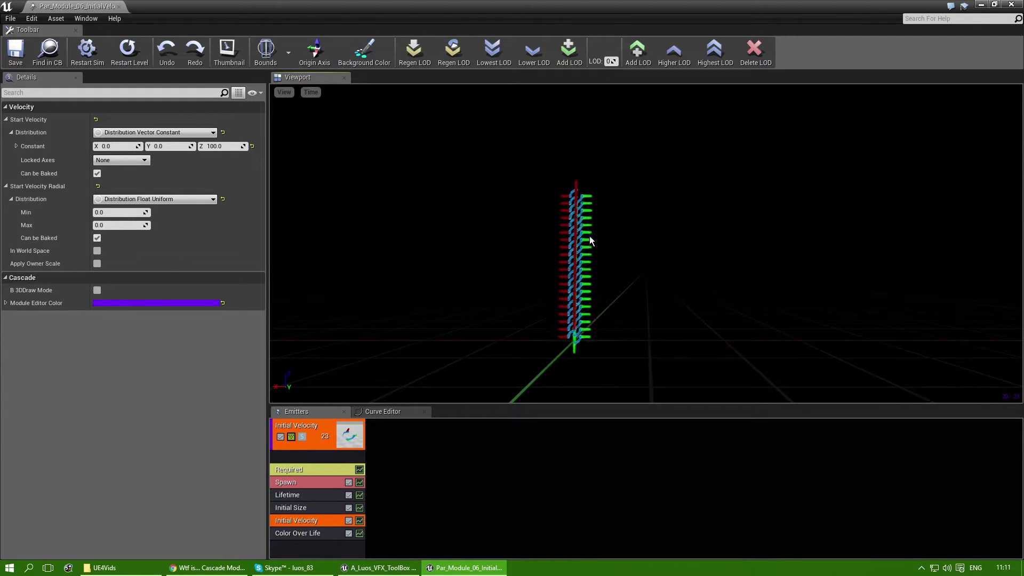
Set the constant start velocity's X value to 100
{"action": "mouse_move", "coordinate": [618, 250]}
{"action": "left_mouse_down"}
{"action": "mouse_move", "coordinate": [640, 248]}
{"action": "mouse_move", "coordinate": [629, 249]}
{"action": "left_mouse_up"}
{"action": "left_click", "coordinate": [111, 145]}
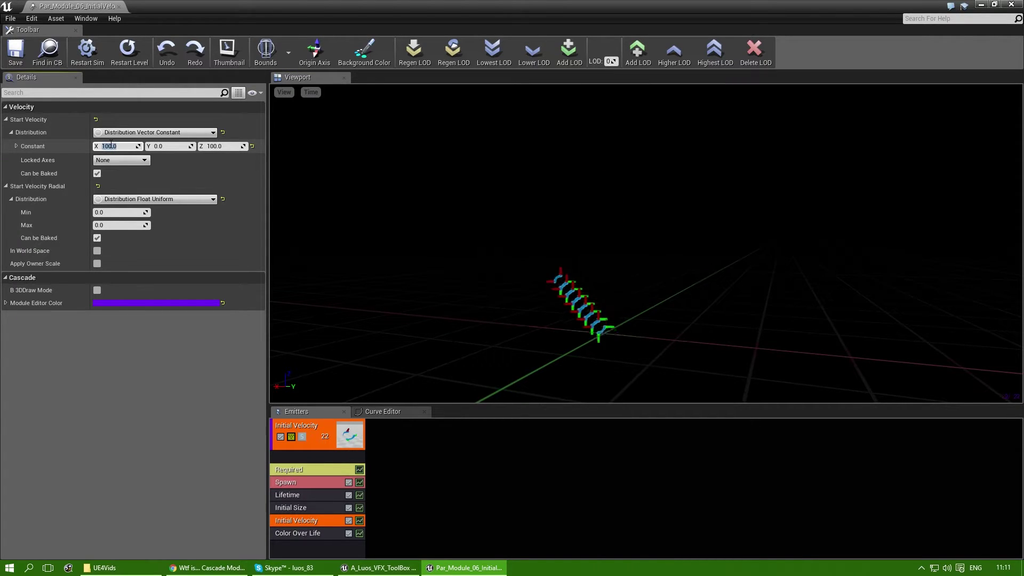
{"action": "left_click_drag", "start_coordinate": [654, 143], "coordinate": [625, 206]}
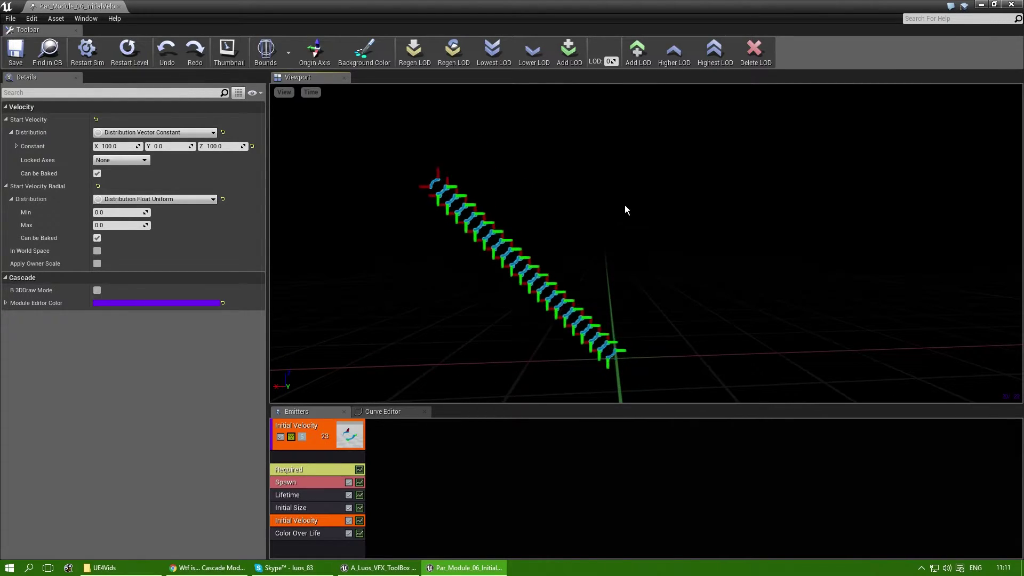
Change the start velocity to Distribution Vector Uniform and set its Max to X 50 and Z 50
{"action": "left_click", "coordinate": [131, 133]}
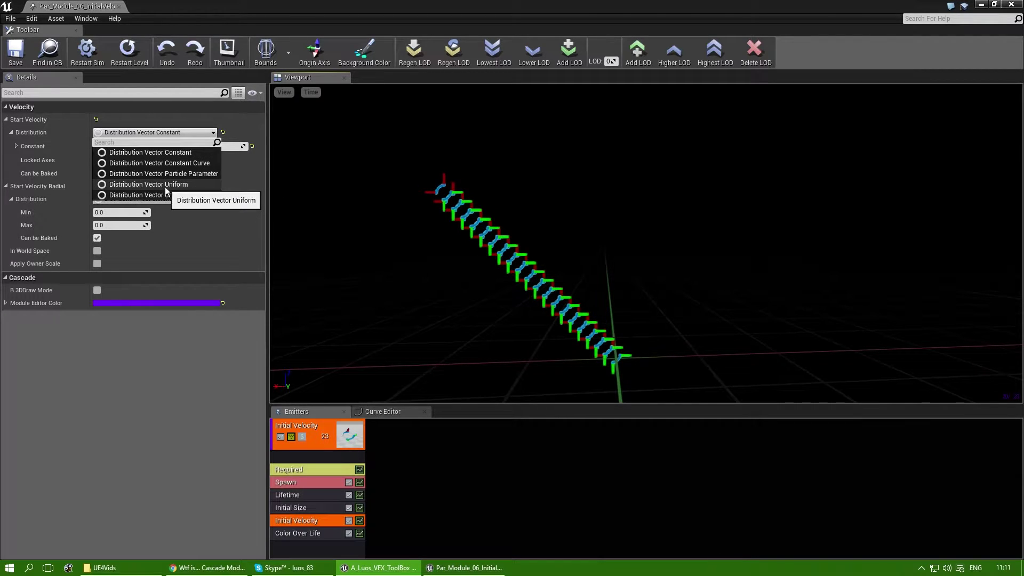
{"action": "left_click", "coordinate": [165, 186]}
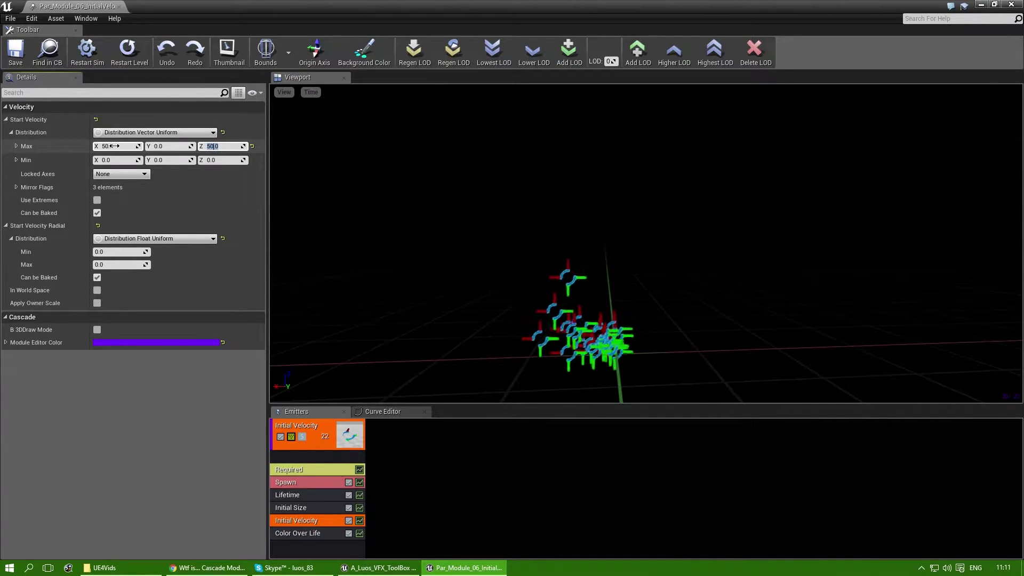
{"action": "mouse_move", "coordinate": [588, 267]}
{"action": "left_mouse_down"}
{"action": "mouse_move", "coordinate": [608, 269]}
{"action": "mouse_move", "coordinate": [581, 267]}
{"action": "mouse_move", "coordinate": [592, 261]}
{"action": "left_mouse_up"}
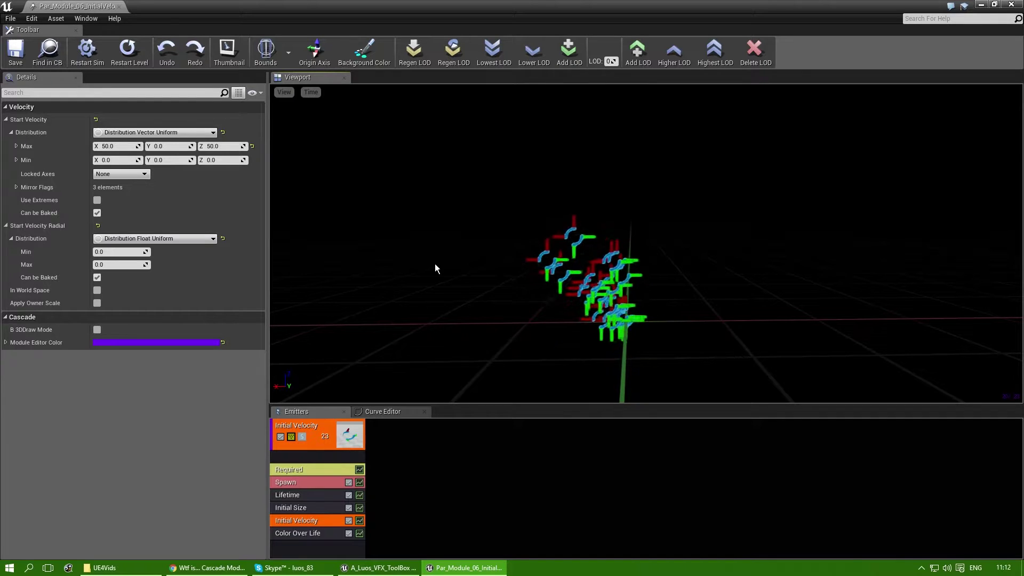
{"action": "left_click_drag", "start_coordinate": [536, 288], "coordinate": [611, 284]}
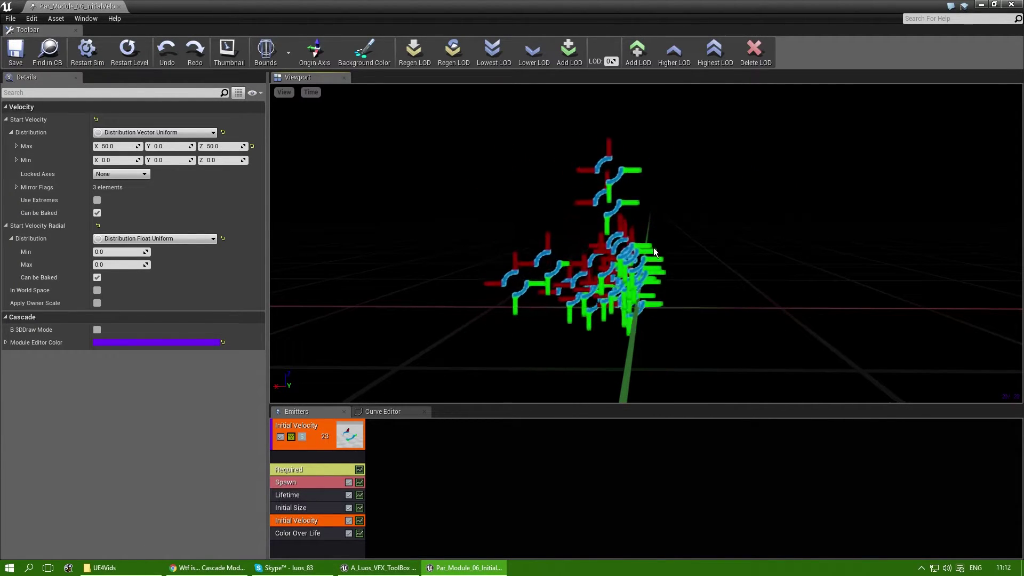
{"action": "right_click_drag", "start_coordinate": [680, 173], "coordinate": [680, 205]}
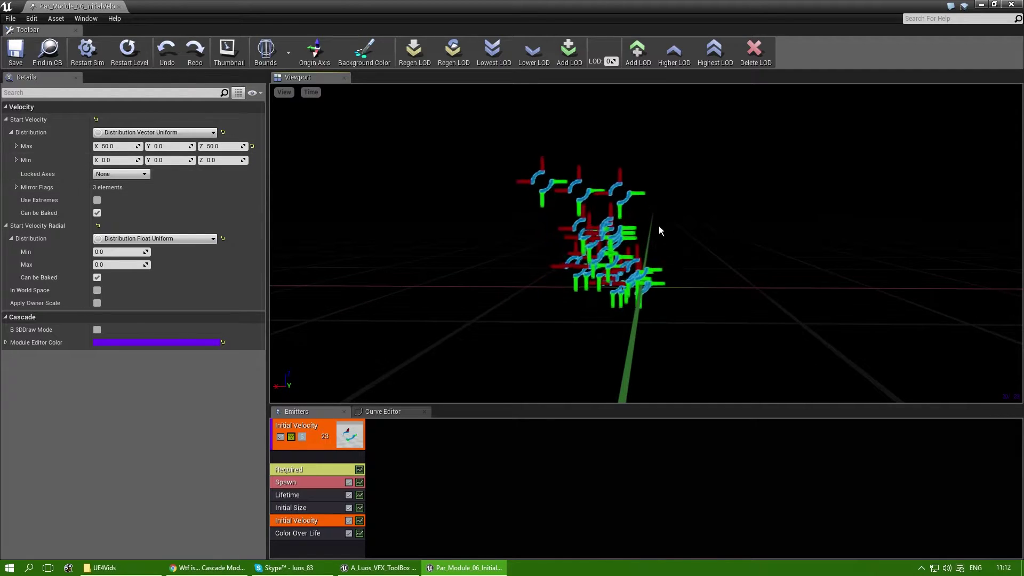
{"action": "left_click_drag", "start_coordinate": [658, 225], "coordinate": [659, 217]}
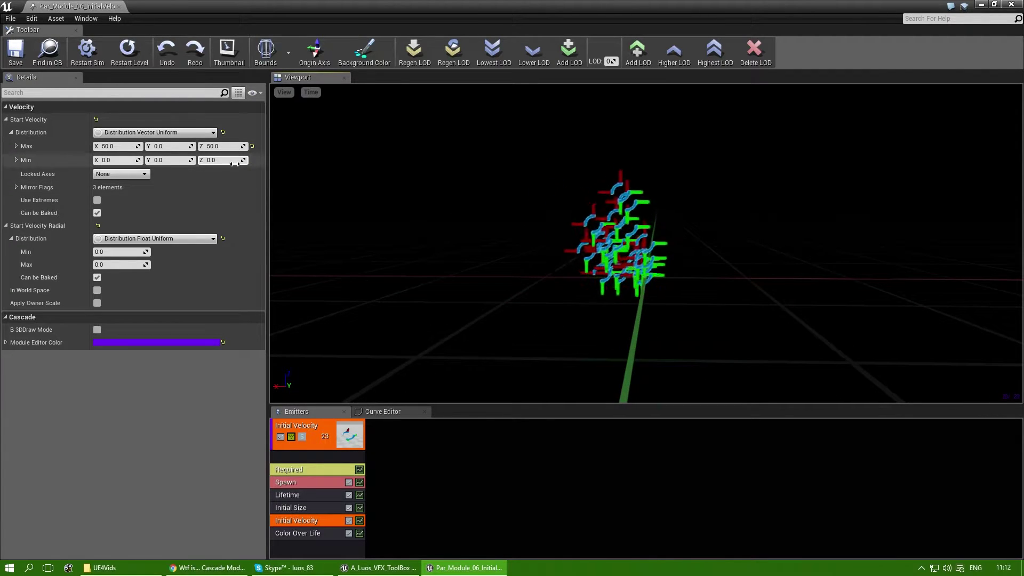
Set the start velocity's Min X to -50
{"action": "left_click", "coordinate": [129, 159]}
{"action": "type", "text": "-50"}
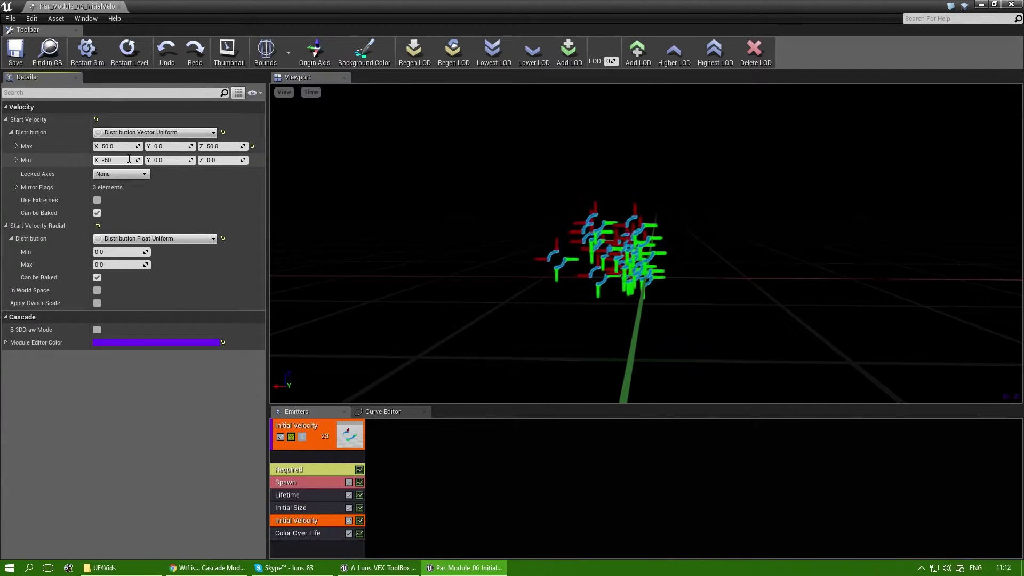
{"action": "key", "text": "Tab"}
{"action": "key", "text": "Tab"}
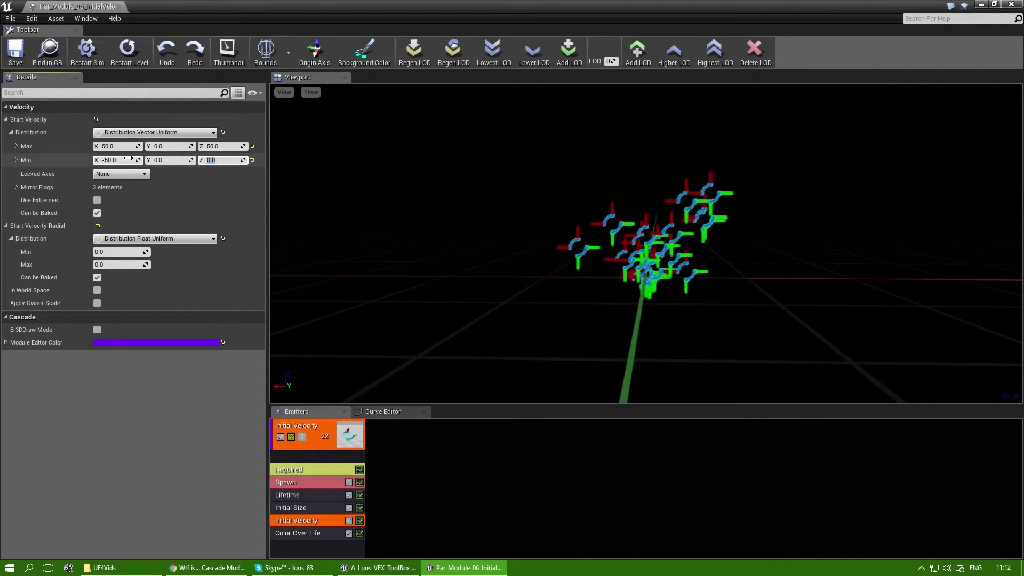
{"action": "left_click_drag", "start_coordinate": [473, 233], "coordinate": [474, 271]}
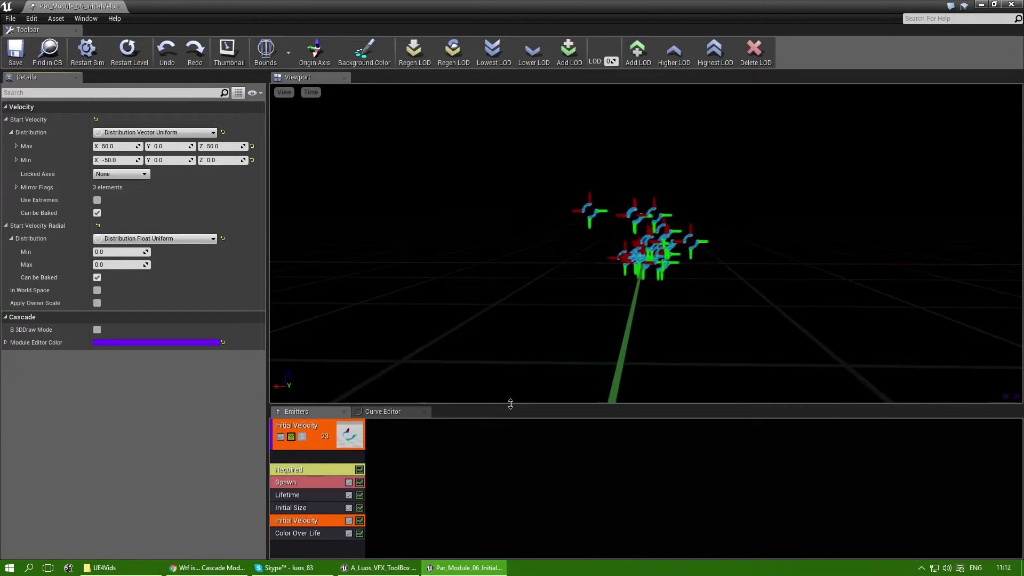
Add an Initial Location module to the emitter and place it directly above Initial Velocity in the stack
{"action": "left_click", "coordinate": [286, 543]}
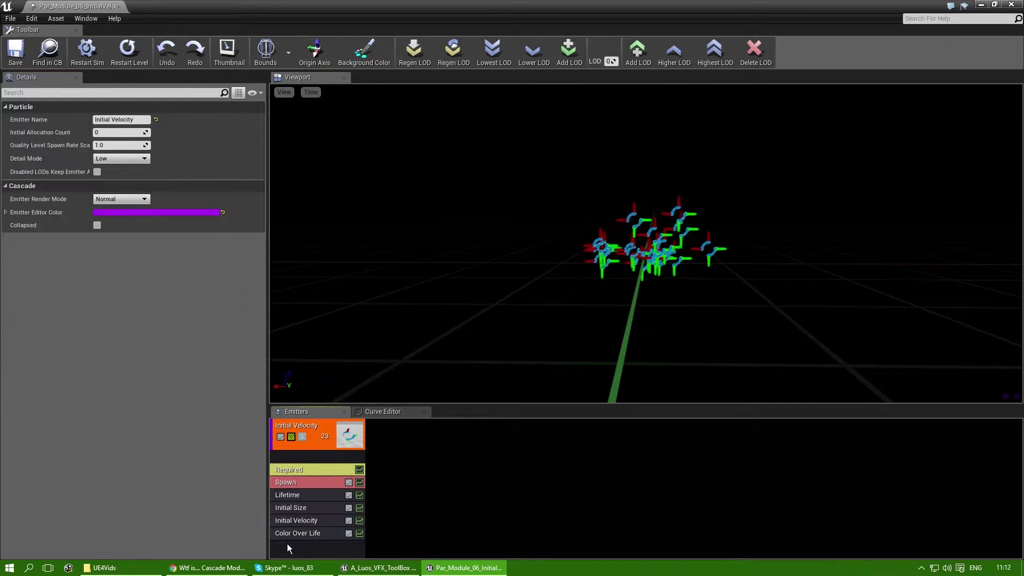
{"action": "right_click", "coordinate": [287, 543]}
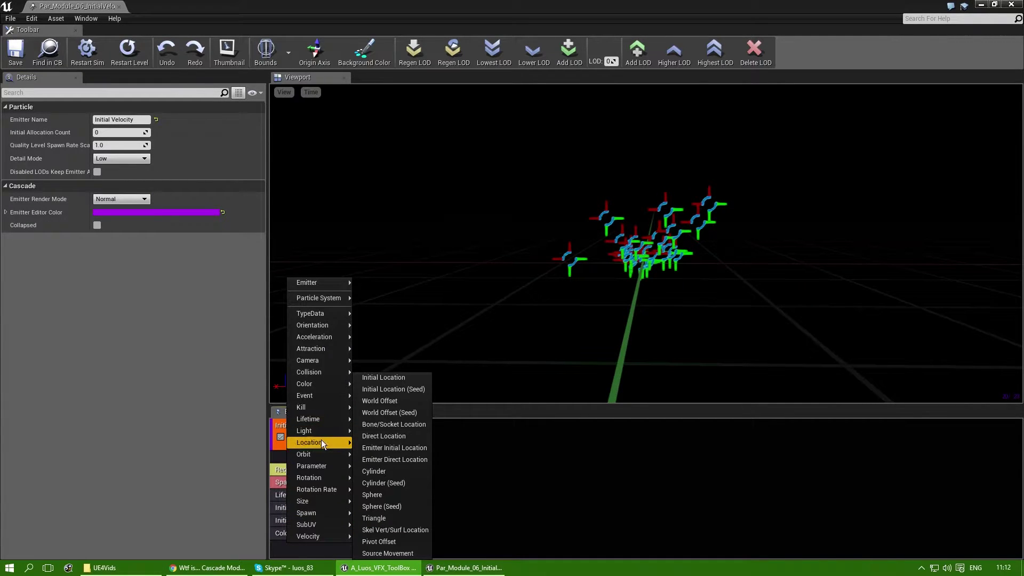
{"action": "left_click", "coordinate": [401, 380]}
{"action": "left_click", "coordinate": [300, 547]}
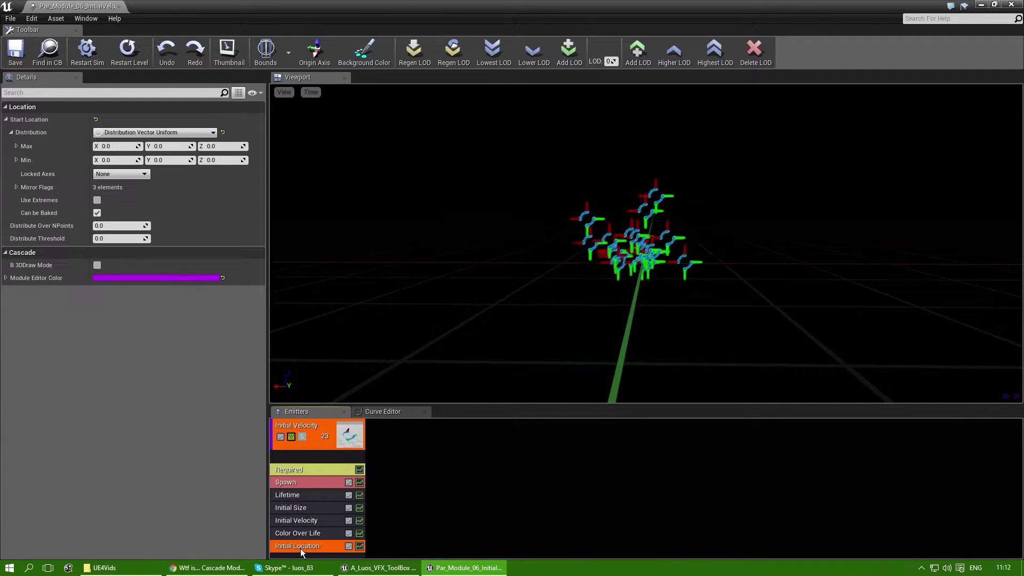
{"action": "left_click_drag", "start_coordinate": [299, 548], "coordinate": [300, 520]}
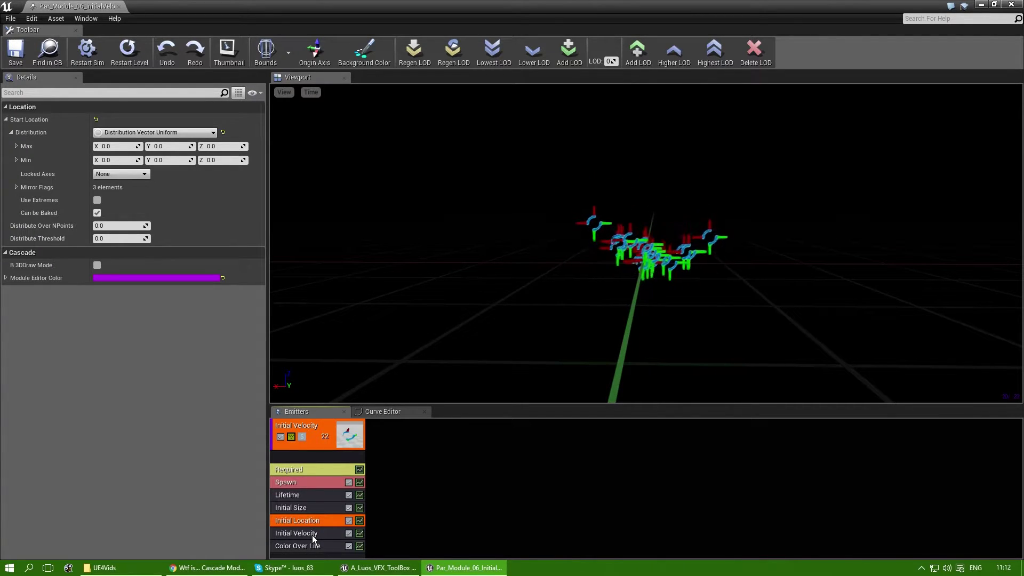
Go through the Required, Spawn, Lifetime, Initial Size and Initial Location modules in stack order
{"action": "left_click", "coordinate": [314, 469]}
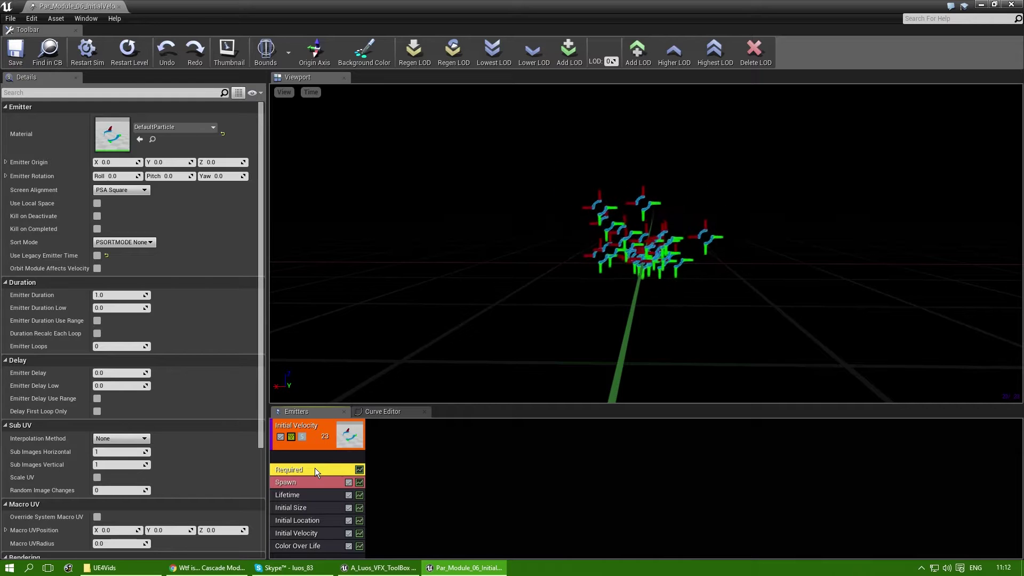
{"action": "left_click", "coordinate": [308, 484]}
{"action": "left_click", "coordinate": [309, 495]}
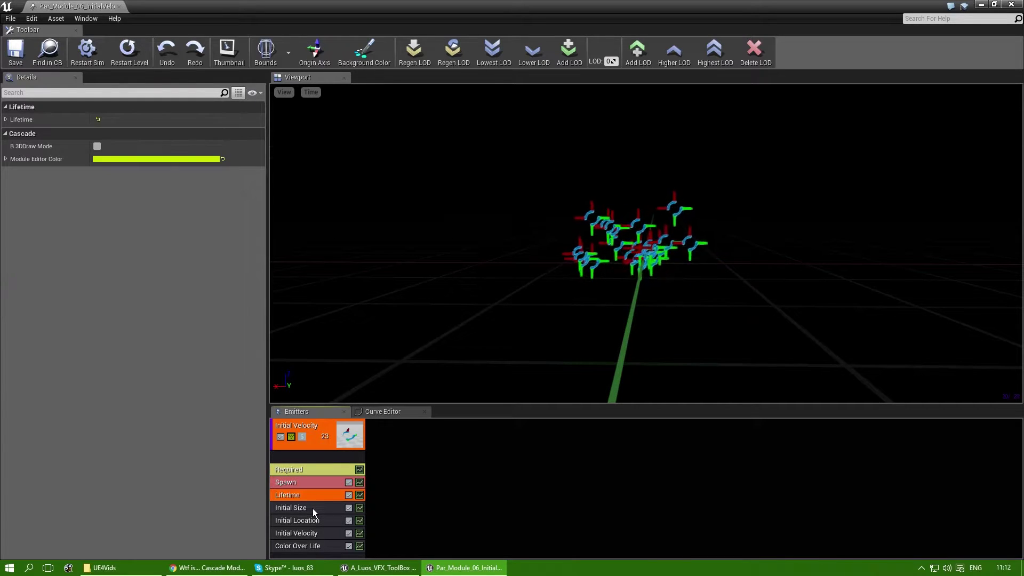
{"action": "left_click", "coordinate": [313, 508]}
{"action": "left_click", "coordinate": [317, 520]}
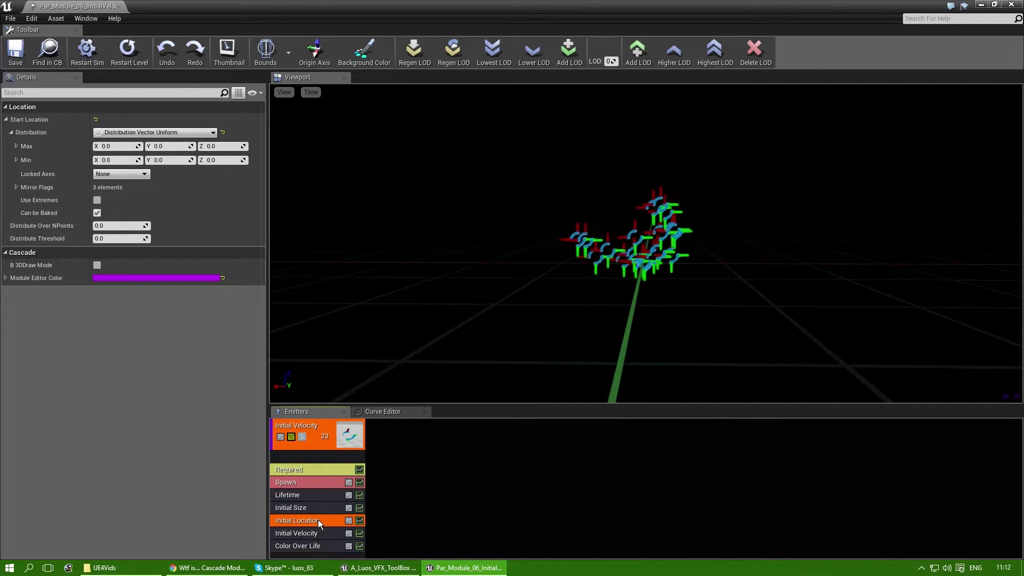
Set Initial Velocity's start velocity to X 0 for Max and Min, with Z Max 100 and Z Min 50
{"action": "left_click", "coordinate": [316, 532]}
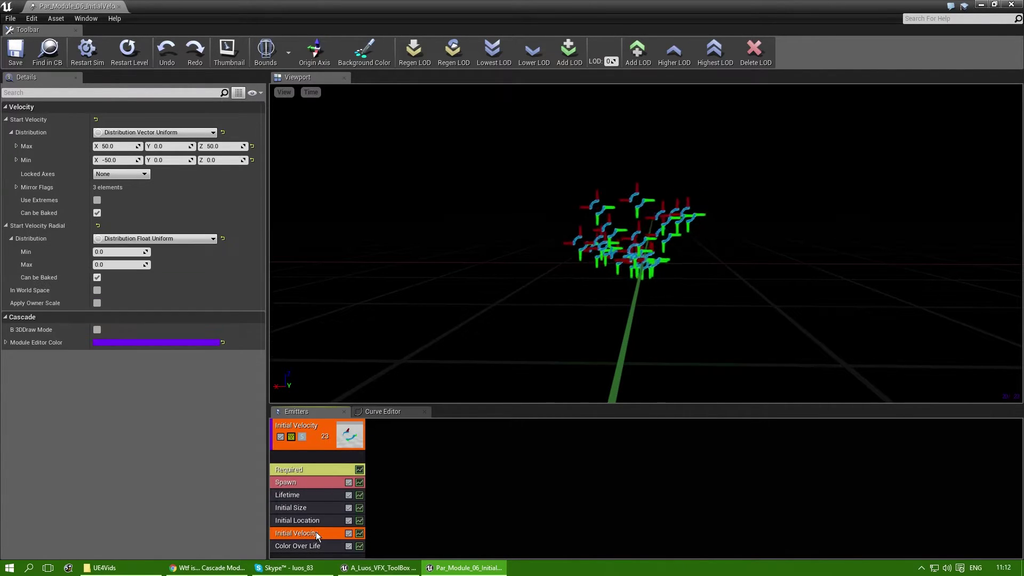
{"action": "left_click", "coordinate": [118, 145]}
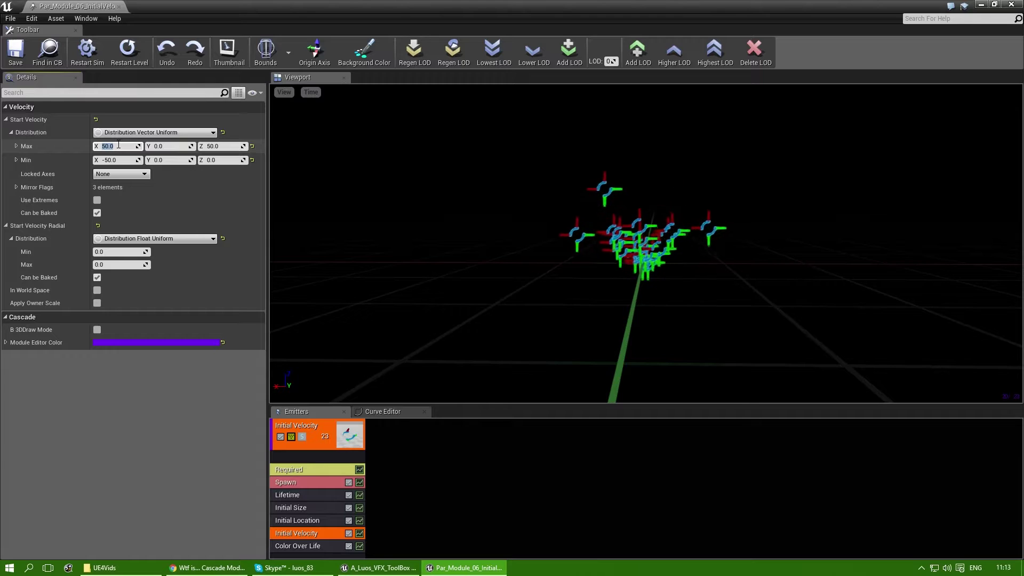
{"action": "type", "text": "0"}
{"action": "key", "text": "Tab"}
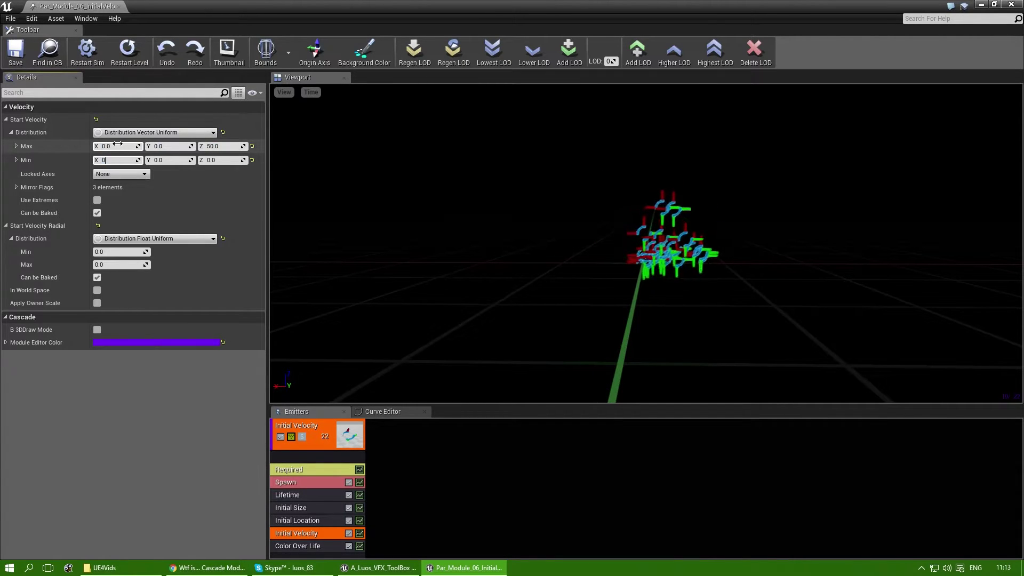
{"action": "type", "text": "0"}
{"action": "key", "text": "Return"}
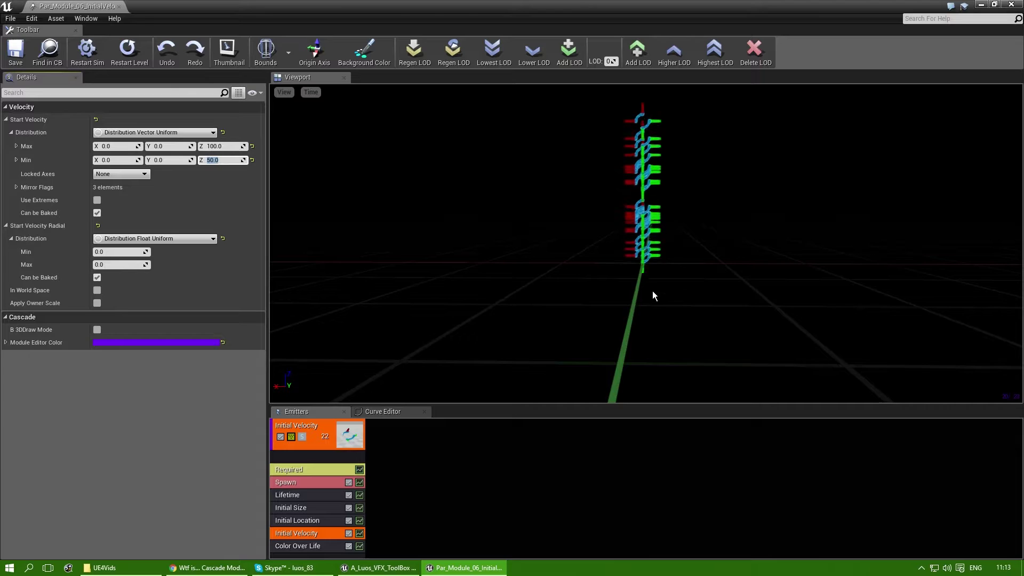
{"action": "right_click_drag", "start_coordinate": [651, 290], "coordinate": [651, 264]}
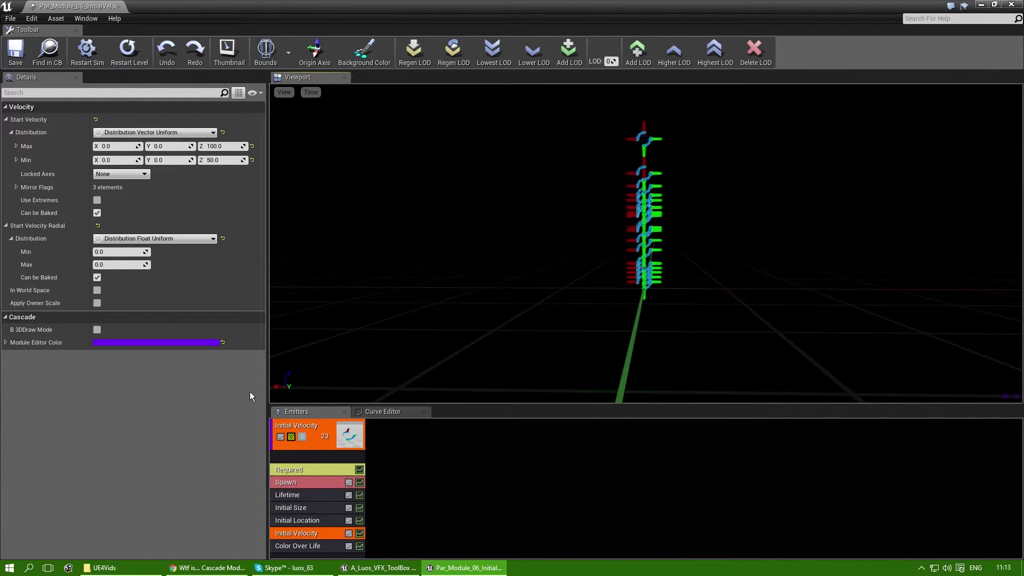
Set the Initial Location module's start location Max to 50 on X, Y and Z, and its Min to -50 on X and Y
{"action": "left_click", "coordinate": [289, 523]}
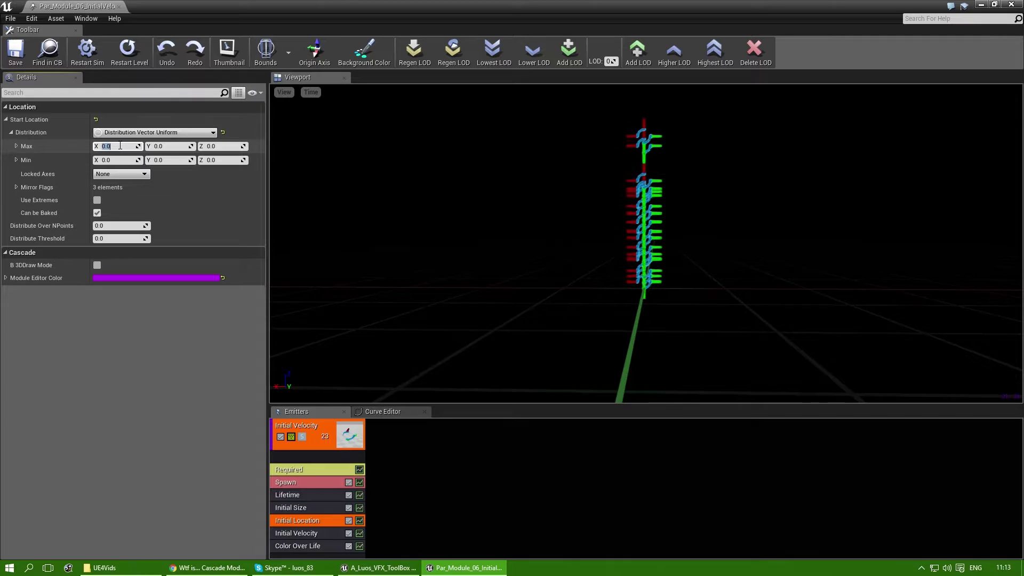
{"action": "left_click", "coordinate": [120, 145]}
{"action": "type", "text": "50"}
{"action": "key", "text": "Tab"}
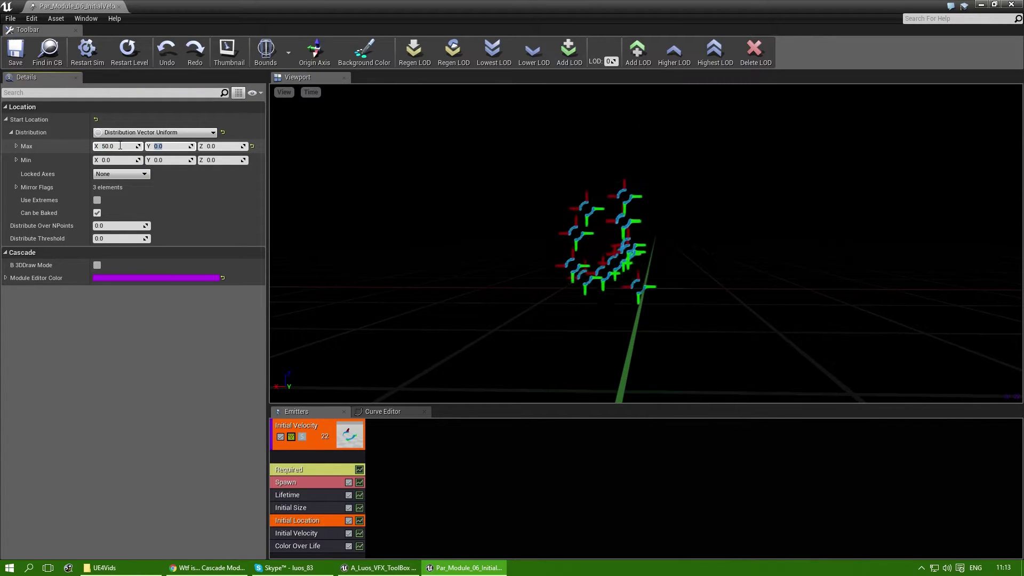
{"action": "type", "text": "50"}
{"action": "key", "text": "Tab"}
{"action": "key", "text": "Tab"}
{"action": "type", "text": "-5"}
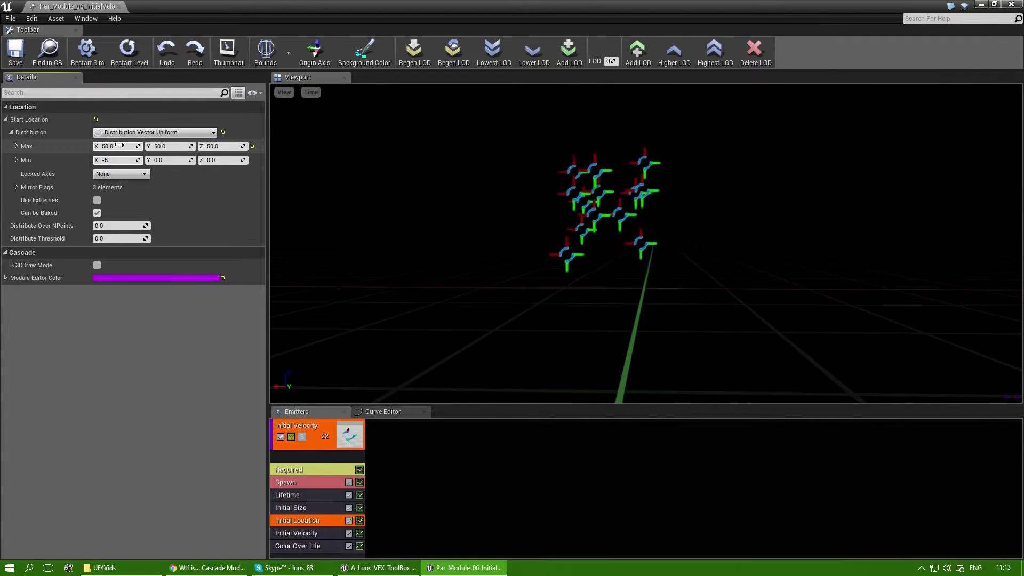
{"action": "type", "text": "-50"}
{"action": "key", "text": "Tab"}
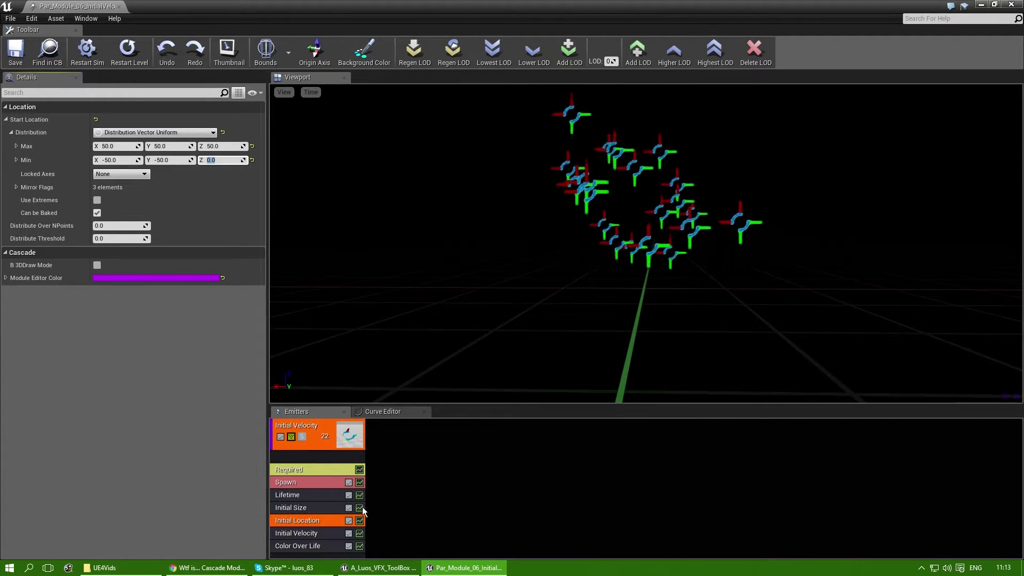
Change Initial Velocity's radial start velocity to a Distribution Float Constant with a value of 50
{"action": "left_click", "coordinate": [313, 534]}
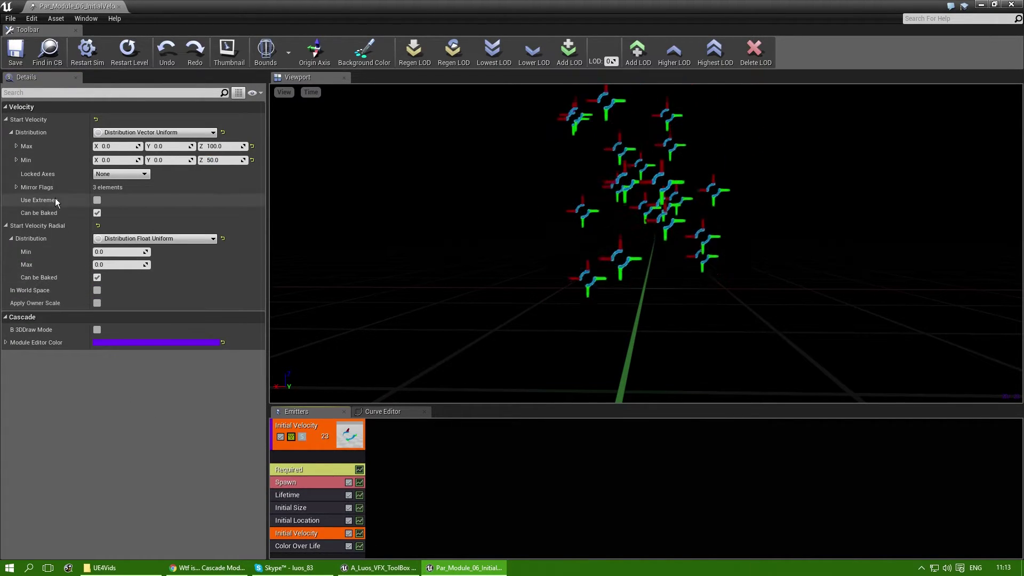
{"action": "left_click", "coordinate": [109, 253]}
{"action": "left_click", "coordinate": [138, 238]}
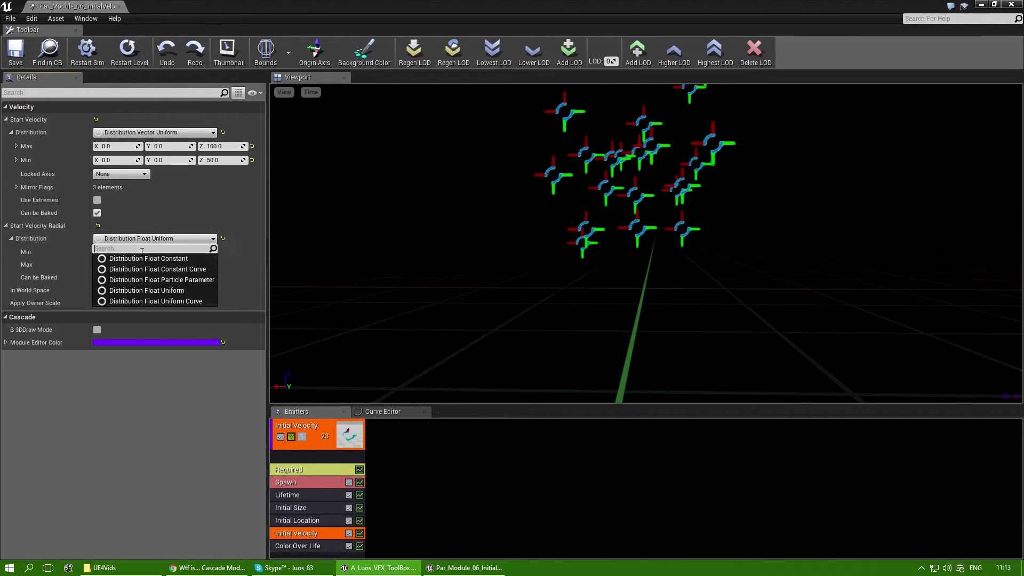
{"action": "left_click", "coordinate": [142, 260]}
{"action": "left_click", "coordinate": [130, 252]}
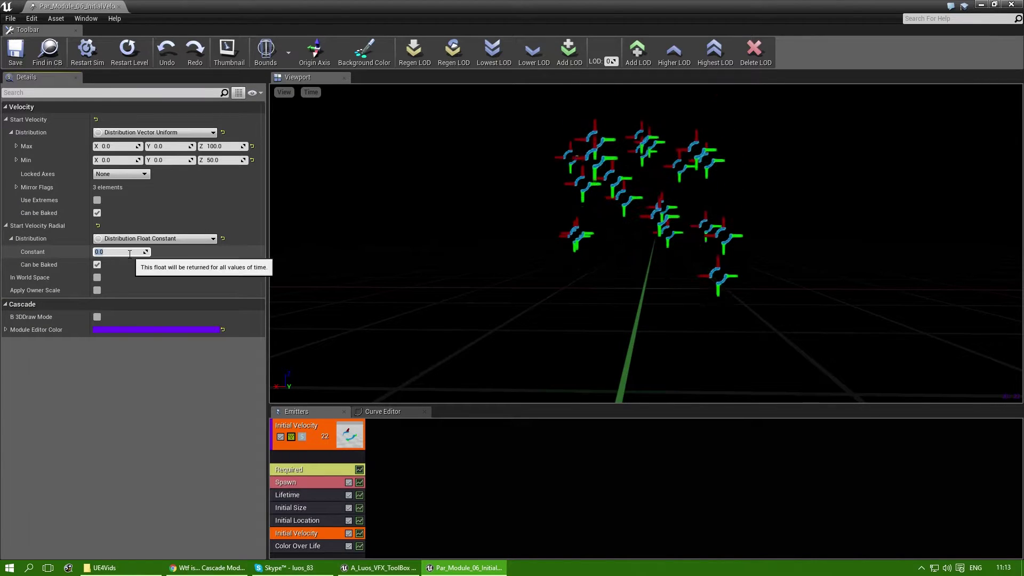
{"action": "type", "text": "50"}
{"action": "key", "text": "Return"}
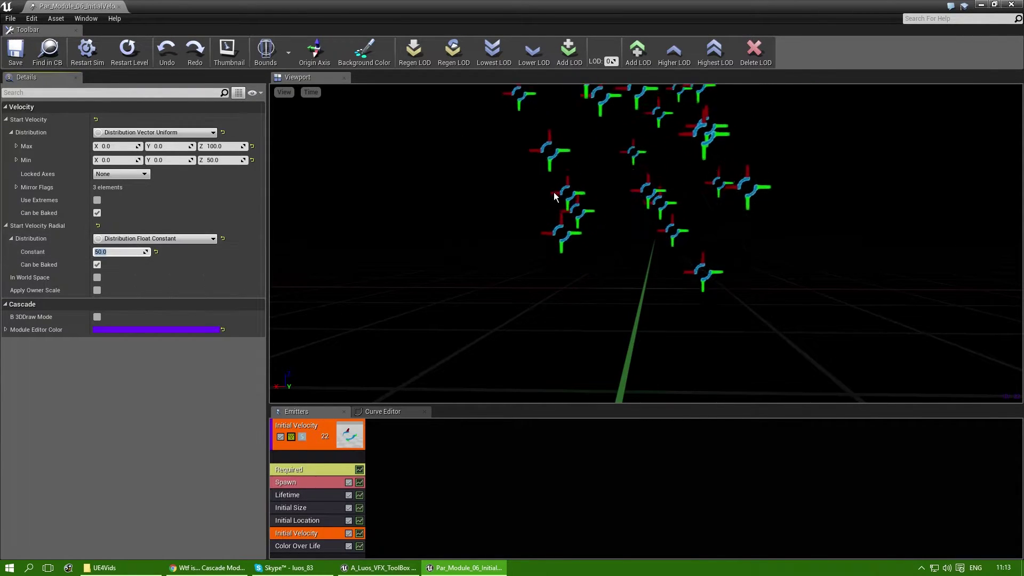
{"action": "right_click_drag", "start_coordinate": [553, 192], "coordinate": [628, 281]}
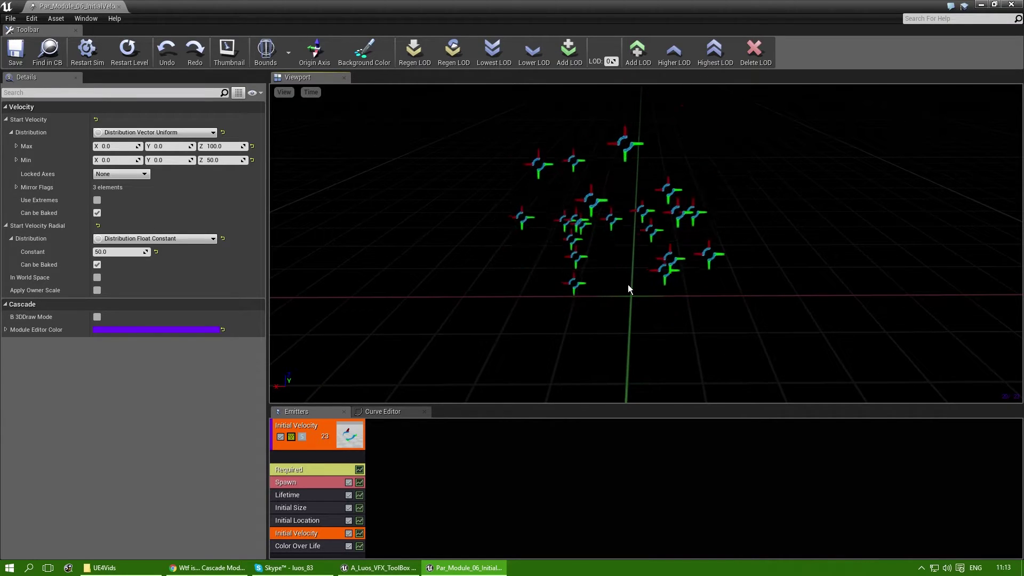
{"action": "mouse_move", "coordinate": [644, 323]}
{"action": "right_mouse_down"}
{"action": "mouse_move", "coordinate": [644, 298]}
{"action": "mouse_move", "coordinate": [644, 323]}
{"action": "right_mouse_up"}
Try a radial start velocity constant of 1000 on the particles, and reset it to 0
{"action": "left_click", "coordinate": [116, 251]}
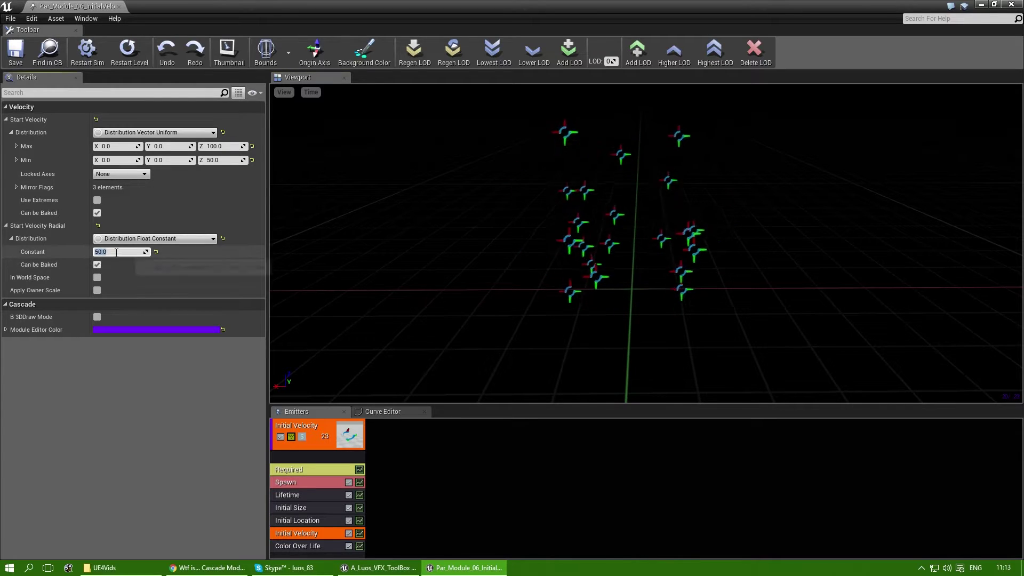
{"action": "type", "text": "1000"}
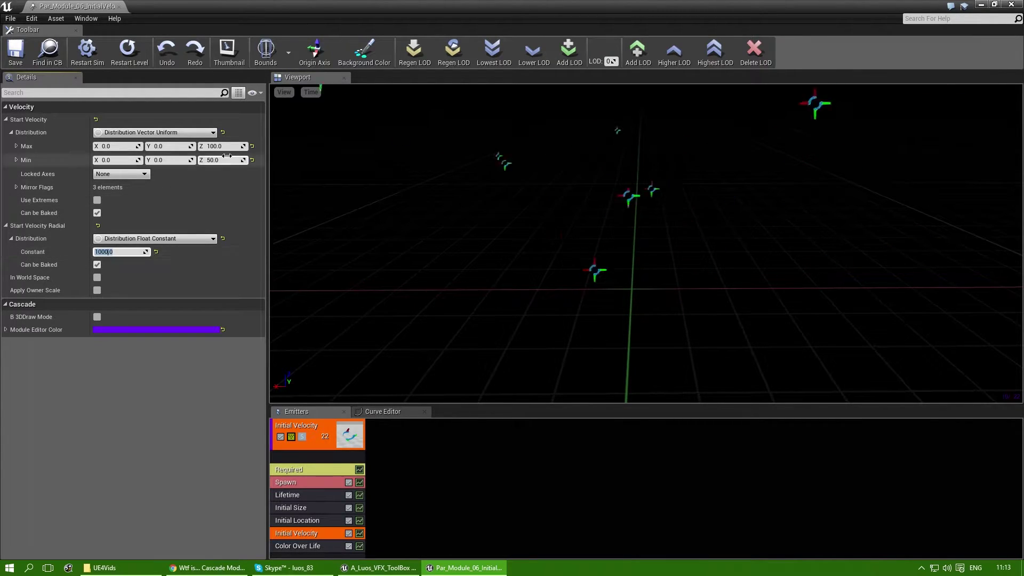
{"action": "left_click_drag", "start_coordinate": [649, 303], "coordinate": [655, 267]}
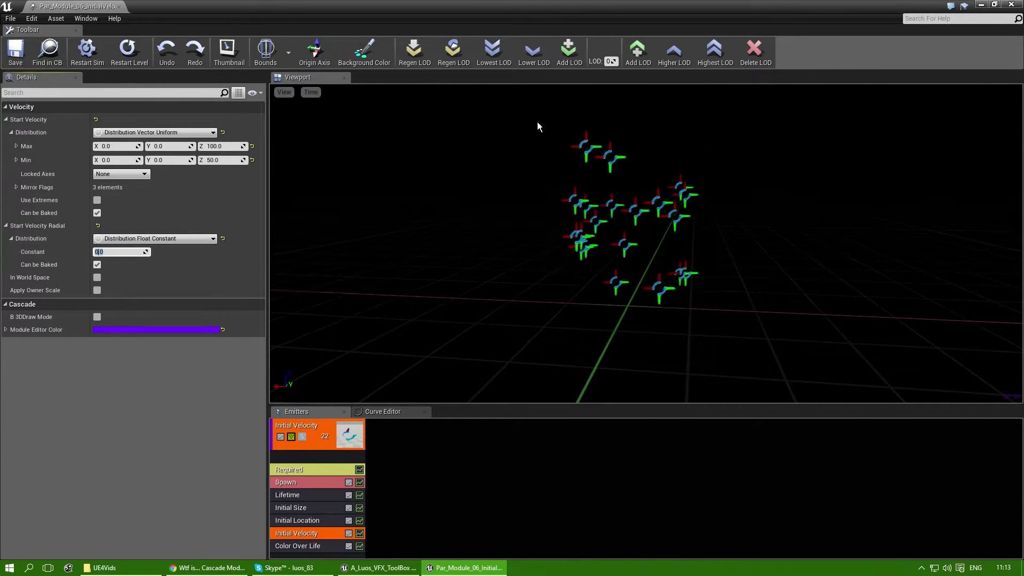
{"action": "left_click_drag", "start_coordinate": [537, 121], "coordinate": [656, 280]}
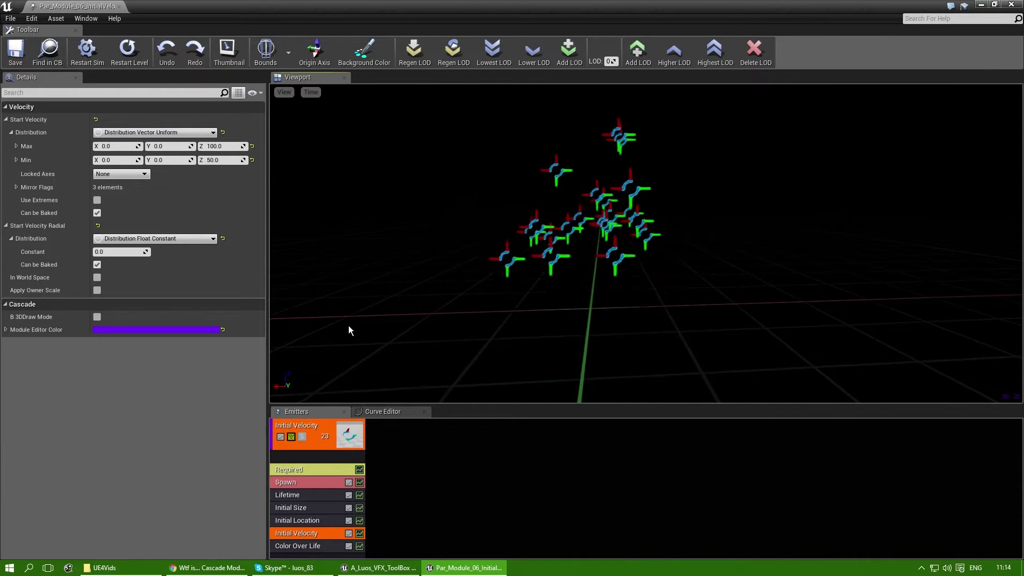
{"action": "left_click_drag", "start_coordinate": [845, 304], "coordinate": [823, 293]}
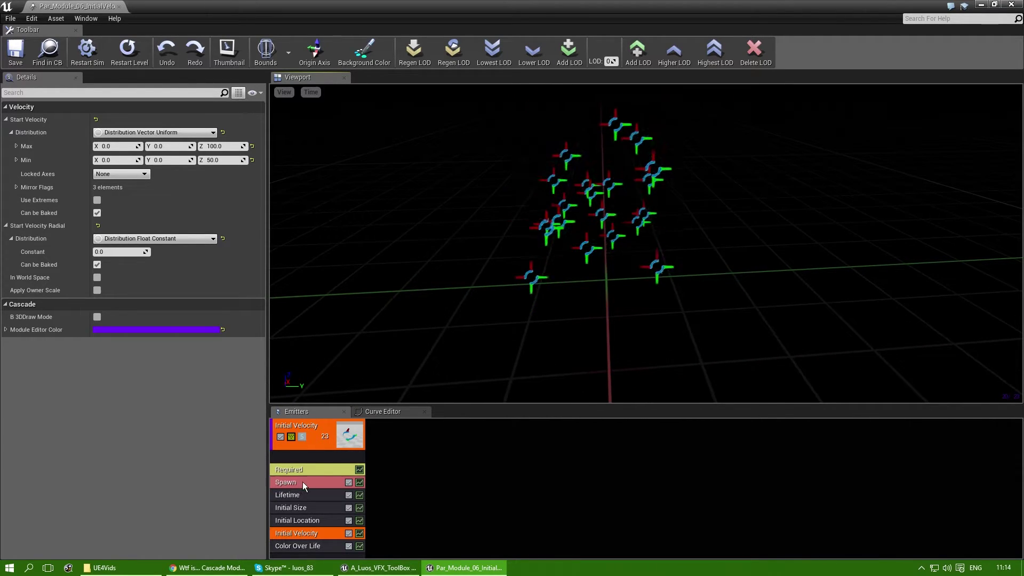
Set the Spawn module's rate constant to 1
{"action": "left_click", "coordinate": [288, 482]}
{"action": "left_click", "coordinate": [112, 144]}
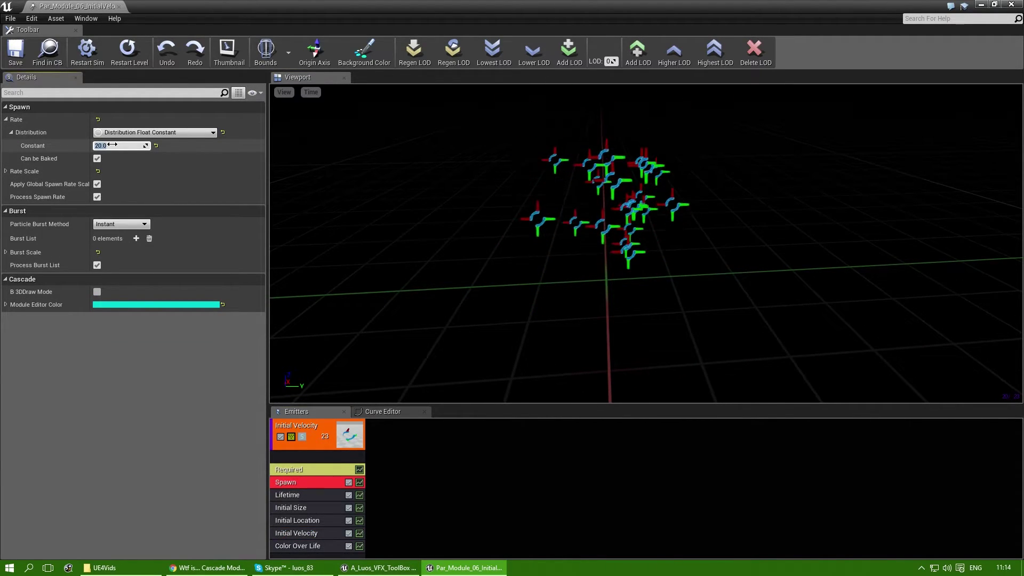
{"action": "type", "text": "1"}
{"action": "key", "text": "Return"}
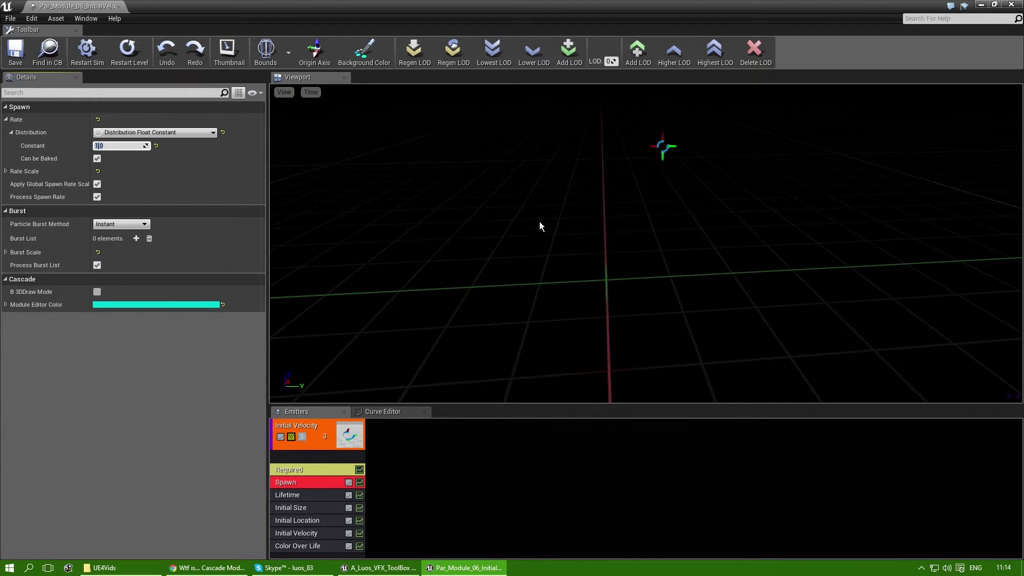
{"action": "right_click_drag", "start_coordinate": [539, 224], "coordinate": [549, 181]}
{"action": "left_click_drag", "start_coordinate": [586, 226], "coordinate": [633, 235]}
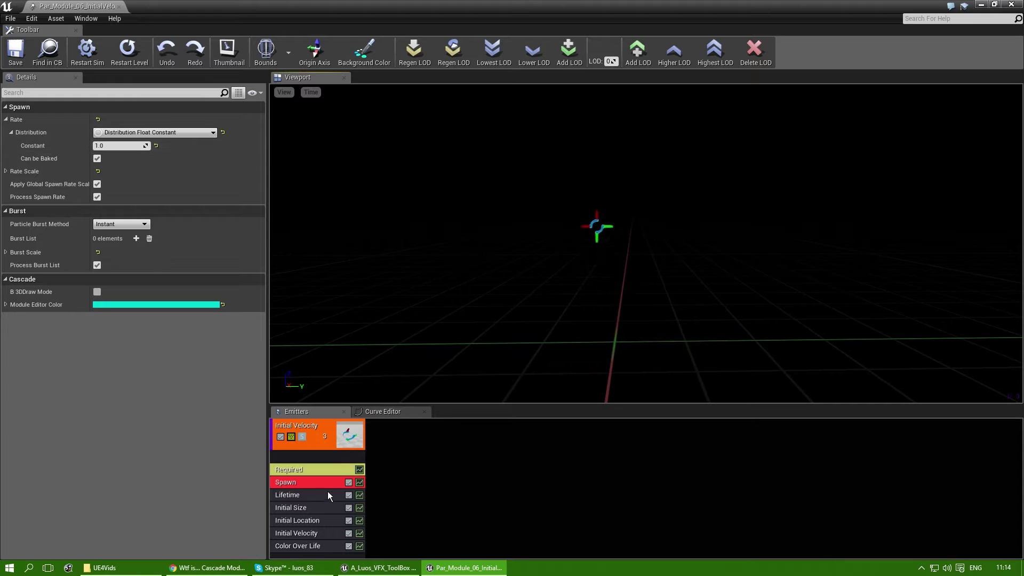
Change Initial Location's start location to a Distribution Vector Constant with X 50 and Z 50
{"action": "left_click", "coordinate": [310, 520]}
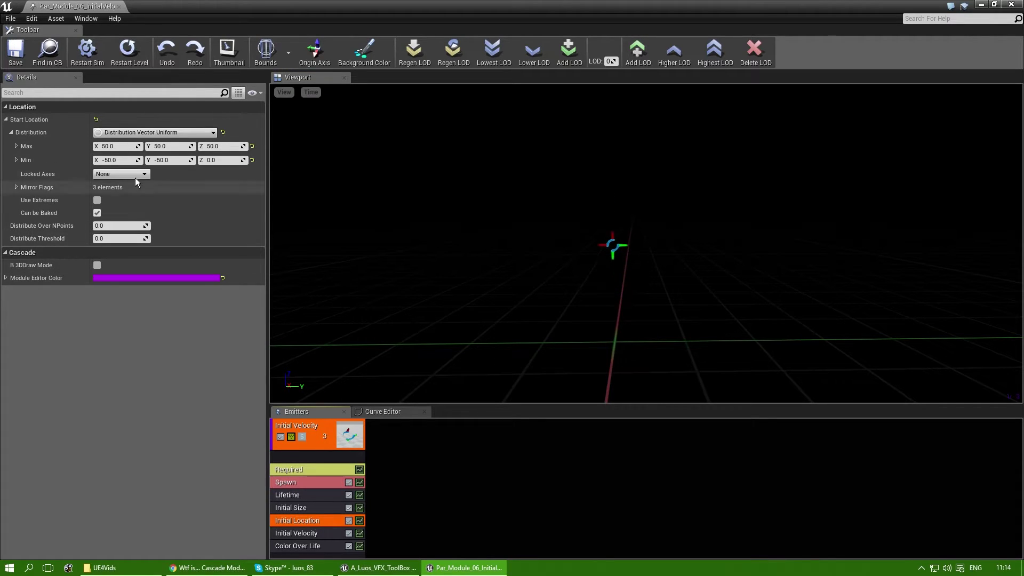
{"action": "left_click", "coordinate": [138, 132]}
{"action": "left_click", "coordinate": [148, 153]}
{"action": "left_click", "coordinate": [129, 146]}
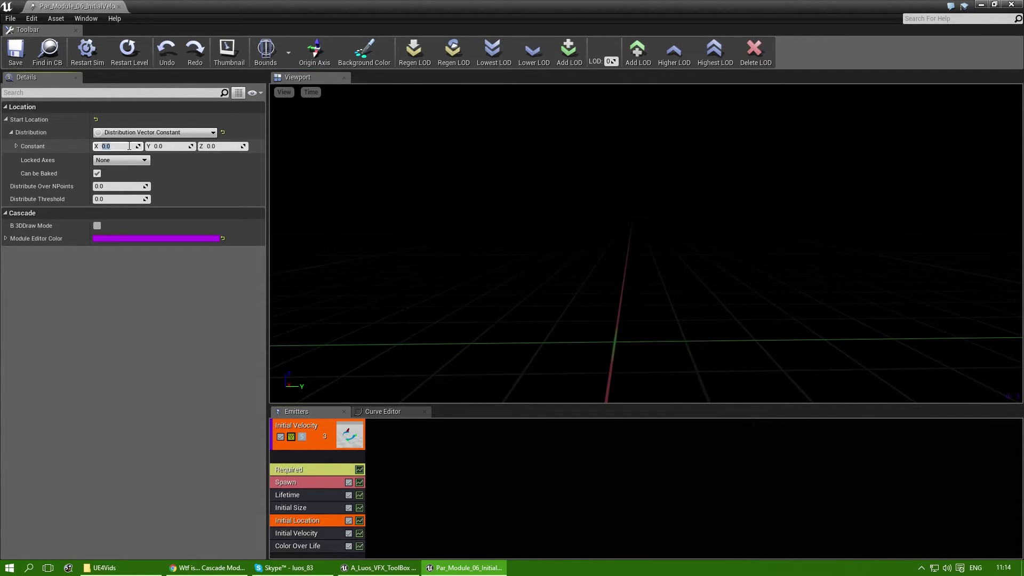
{"action": "type", "text": "50"}
{"action": "key", "text": "Tab"}
{"action": "key", "text": "Tab"}
{"action": "type", "text": "50"}
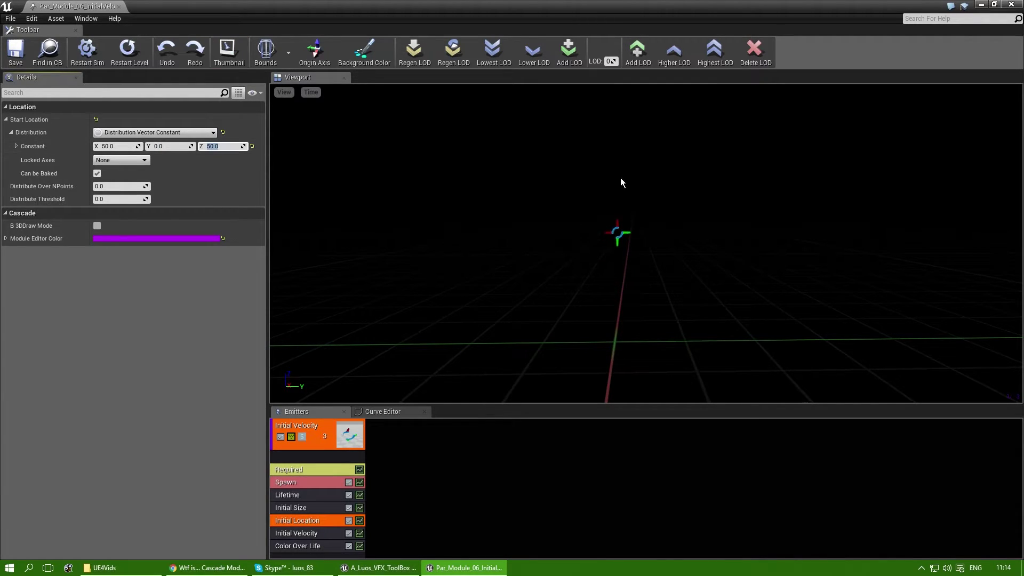
{"action": "left_click_drag", "start_coordinate": [620, 179], "coordinate": [795, 179]}
{"action": "left_click_drag", "start_coordinate": [538, 181], "coordinate": [663, 365]}
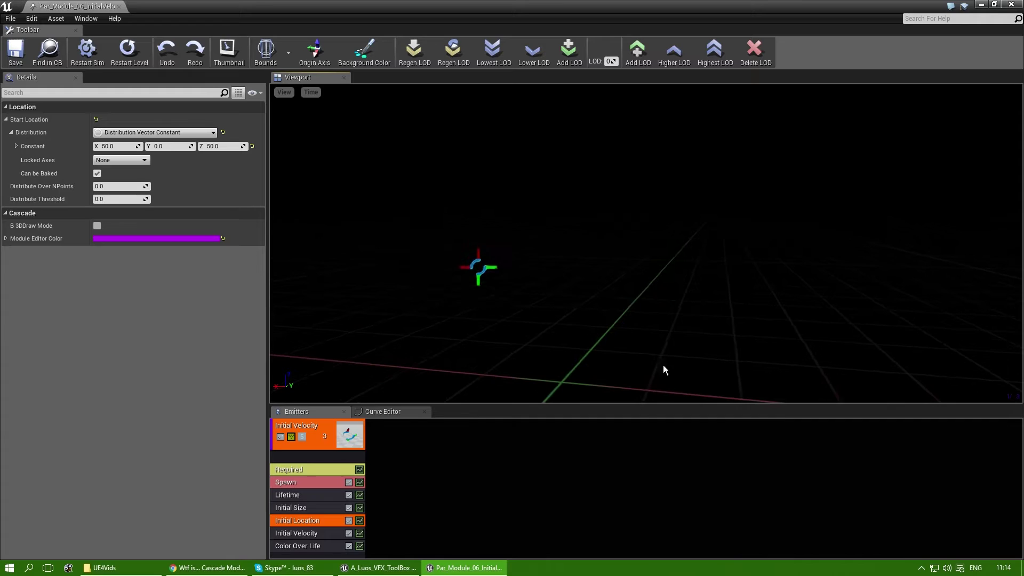
Set the Z Max and Z Min of Initial Velocity's start velocity to 0
{"action": "left_click", "coordinate": [306, 533]}
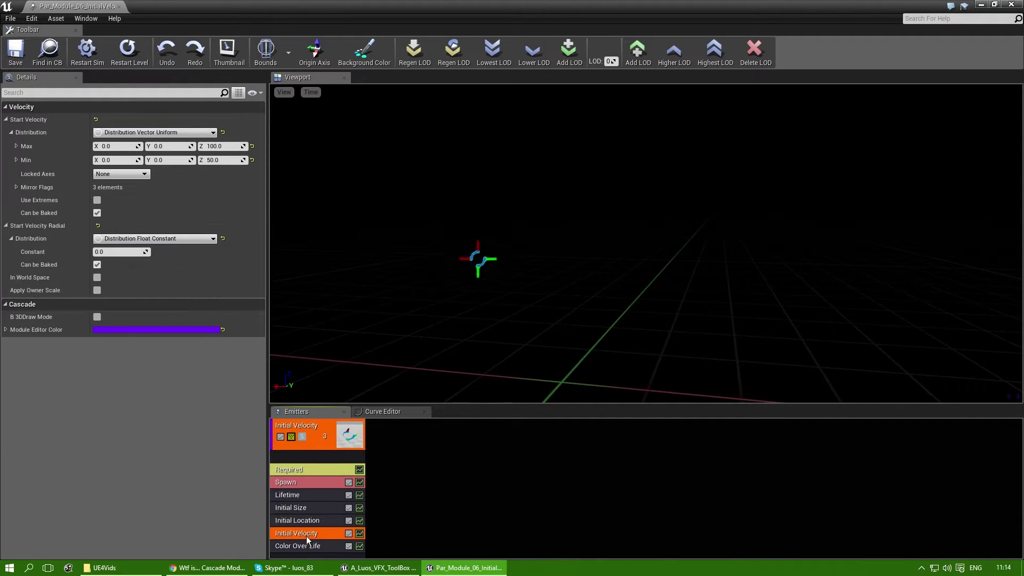
{"action": "left_click", "coordinate": [213, 146]}
{"action": "type", "text": "0"}
{"action": "key", "text": "Tab"}
{"action": "key", "text": "Tab"}
{"action": "key", "text": "Tab"}
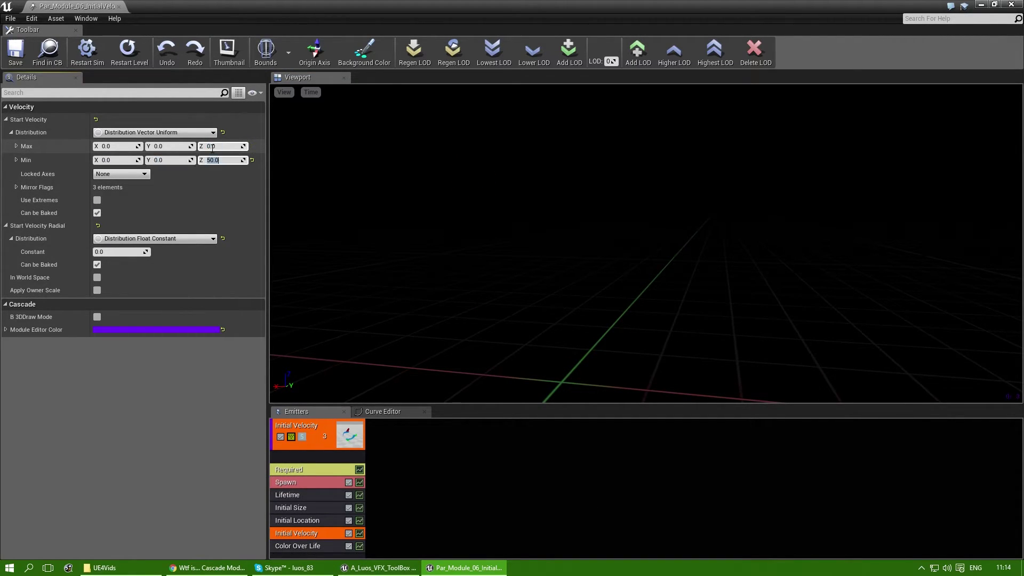
{"action": "left_click_drag", "start_coordinate": [532, 209], "coordinate": [587, 272]}
{"action": "left_click_drag", "start_coordinate": [453, 212], "coordinate": [585, 223]}
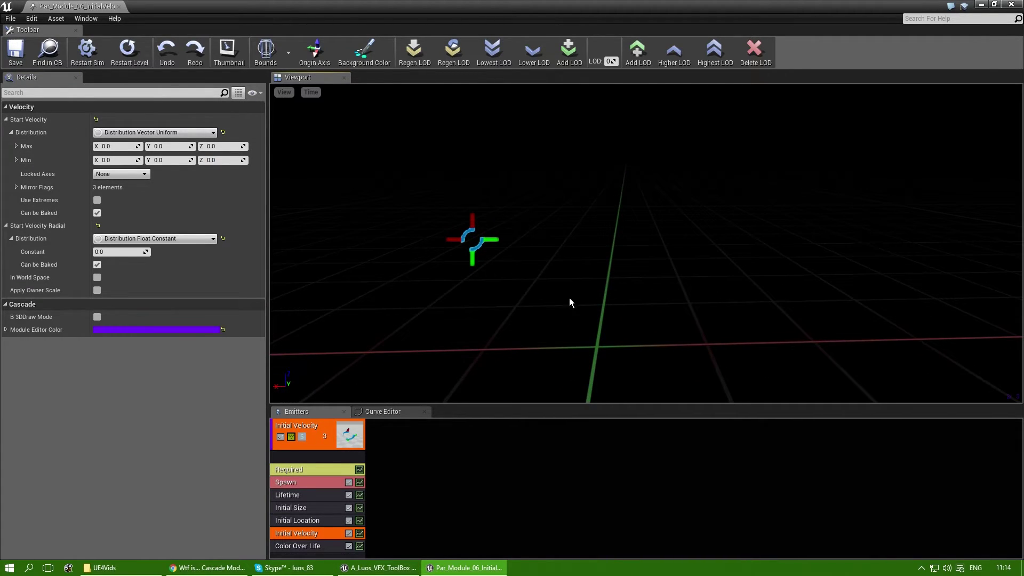
{"action": "left_click_drag", "start_coordinate": [569, 302], "coordinate": [577, 302]}
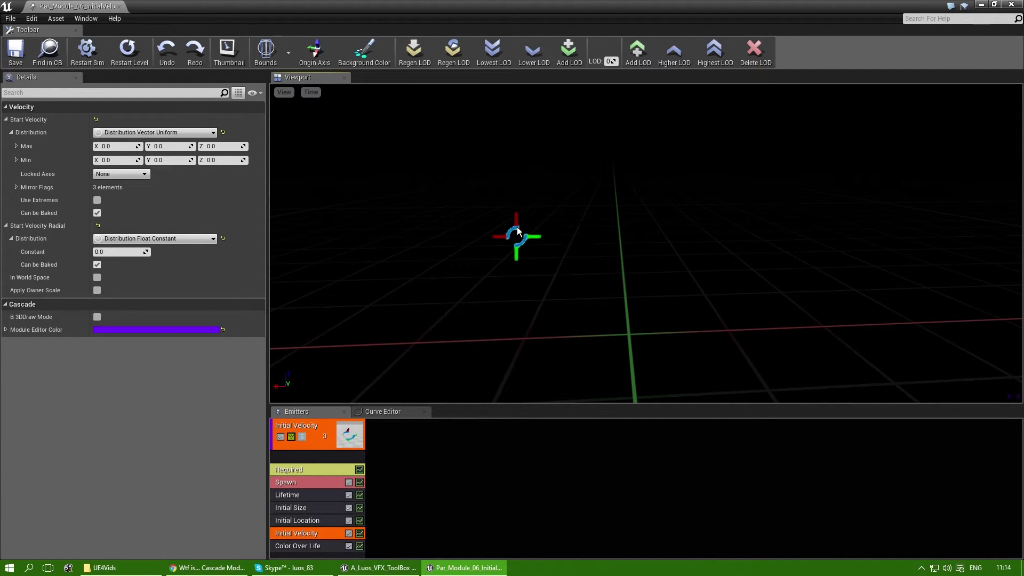
{"action": "left_click_drag", "start_coordinate": [517, 226], "coordinate": [526, 225]}
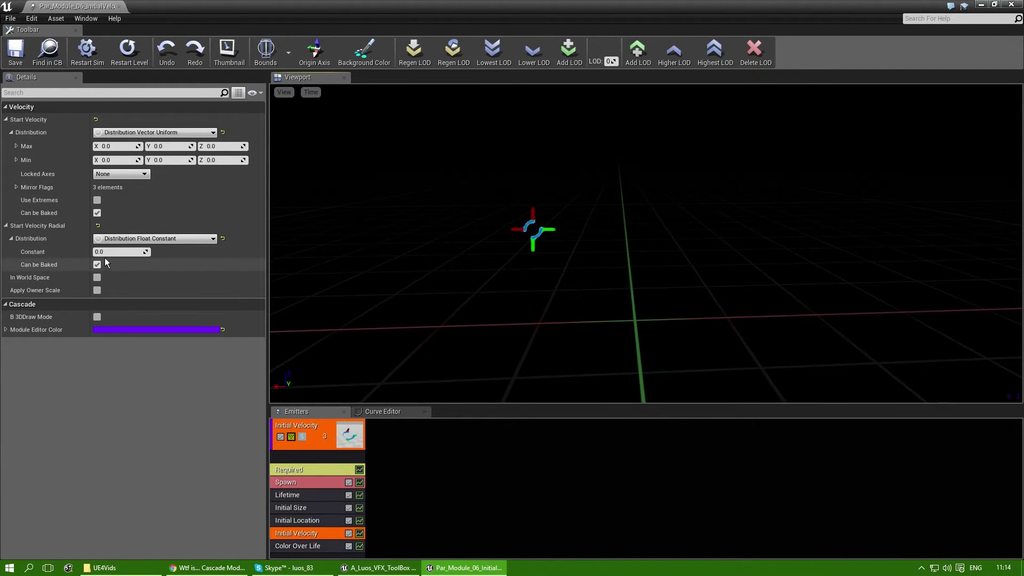
Set Initial Velocity's radial start velocity constant to 50 and watch the single particle's motion from the origin
{"action": "left_click", "coordinate": [122, 253]}
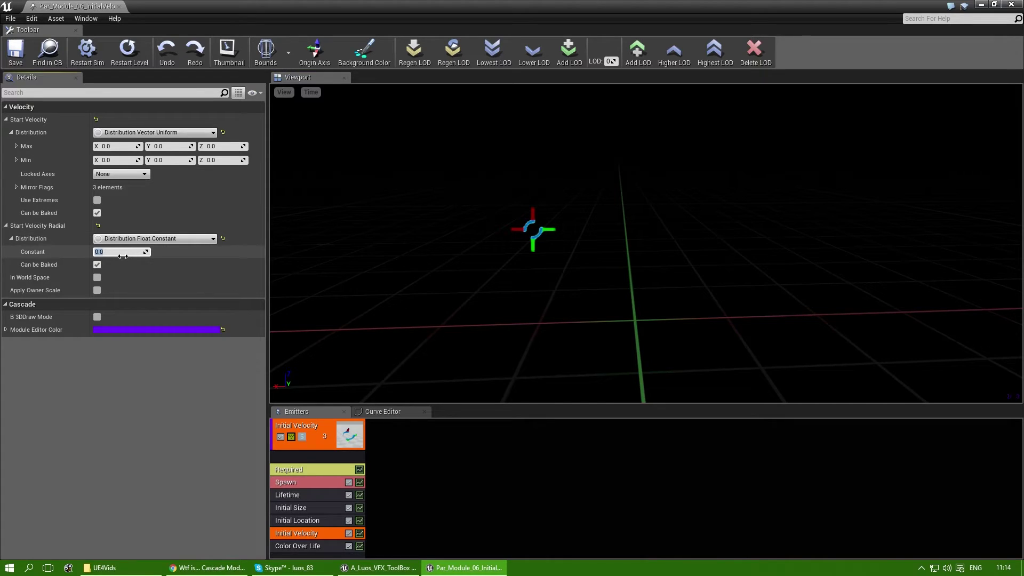
{"action": "type", "text": "50"}
{"action": "key", "text": "Return"}
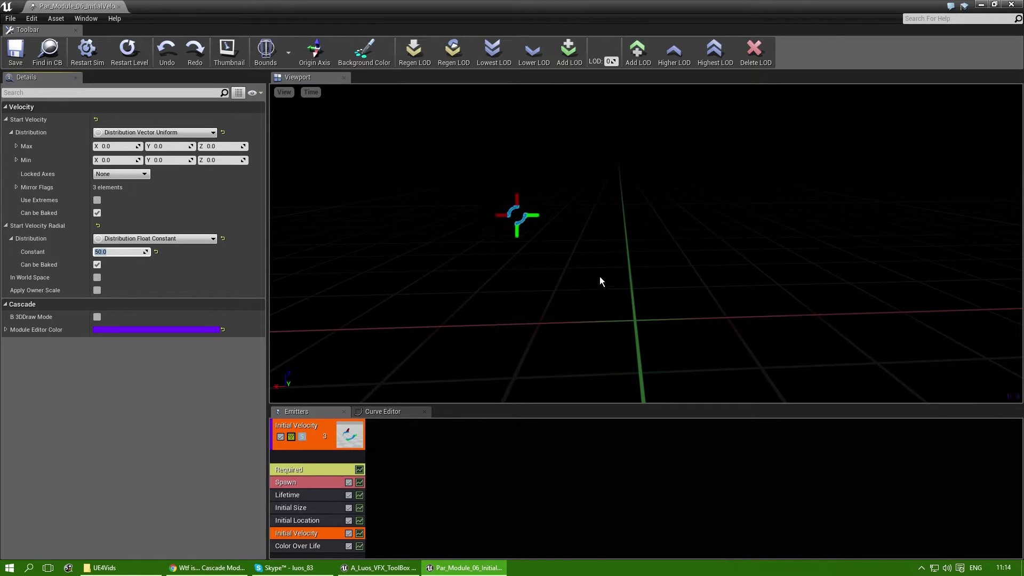
{"action": "right_click_drag", "start_coordinate": [631, 327], "coordinate": [619, 309]}
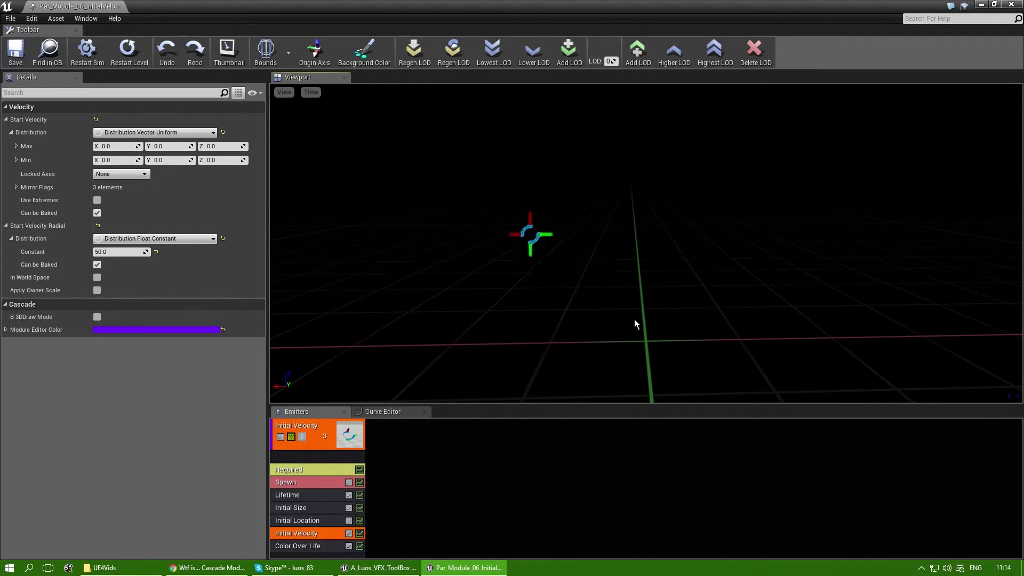
{"action": "right_click_drag", "start_coordinate": [516, 241], "coordinate": [507, 208]}
{"action": "left_click_drag", "start_coordinate": [516, 241], "coordinate": [515, 267]}
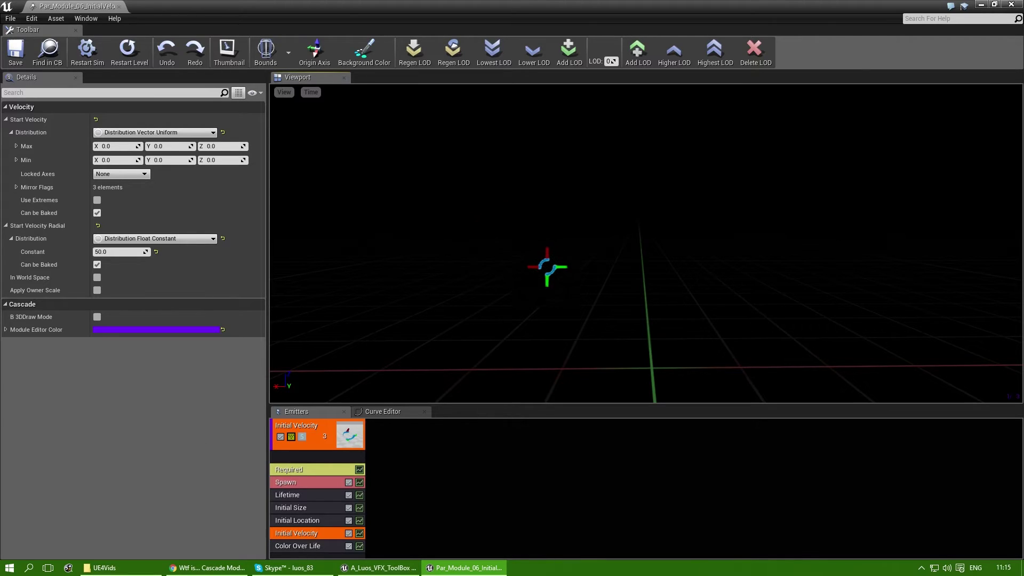
Launch Adobe Photoshop CS6 and paste the captured screenshot into a new document with the default settings
{"action": "left_click", "coordinate": [9, 568]}
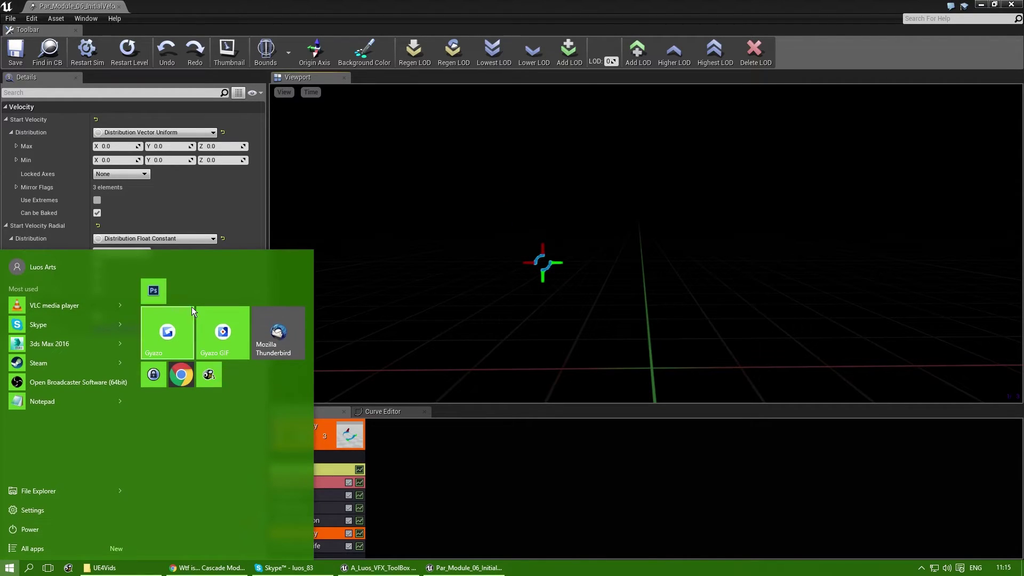
{"action": "left_click", "coordinate": [163, 289]}
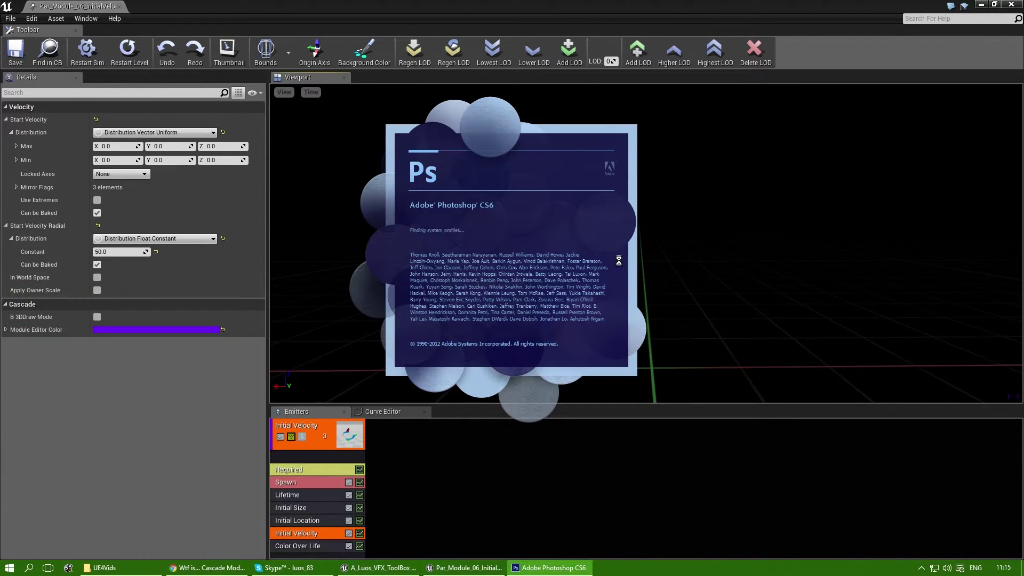
{"action": "left_click", "coordinate": [118, 251]}
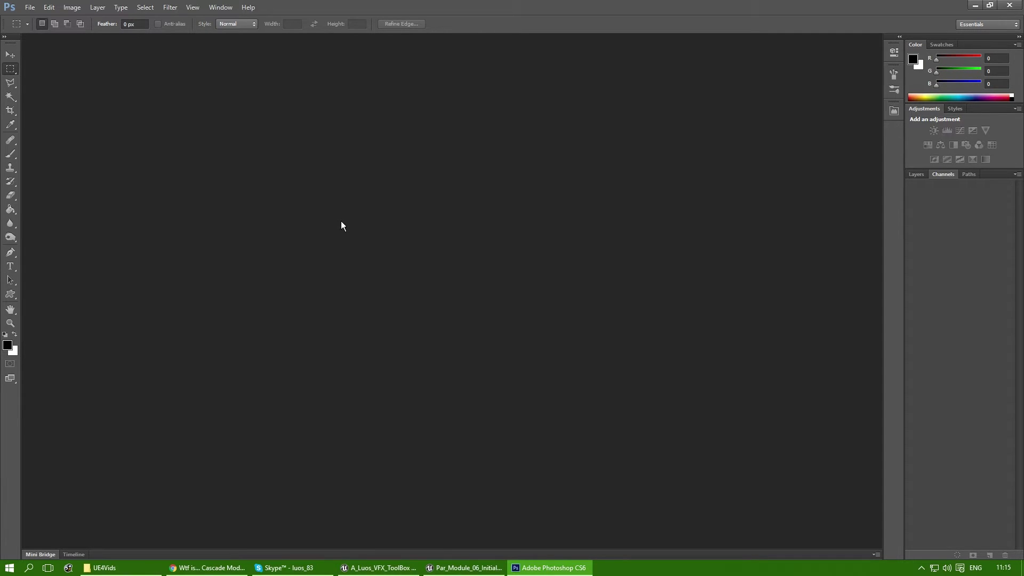
{"action": "key", "text": "ctrl+n"}
{"action": "key", "text": "Return"}
{"action": "key", "text": "ctrl+v"}
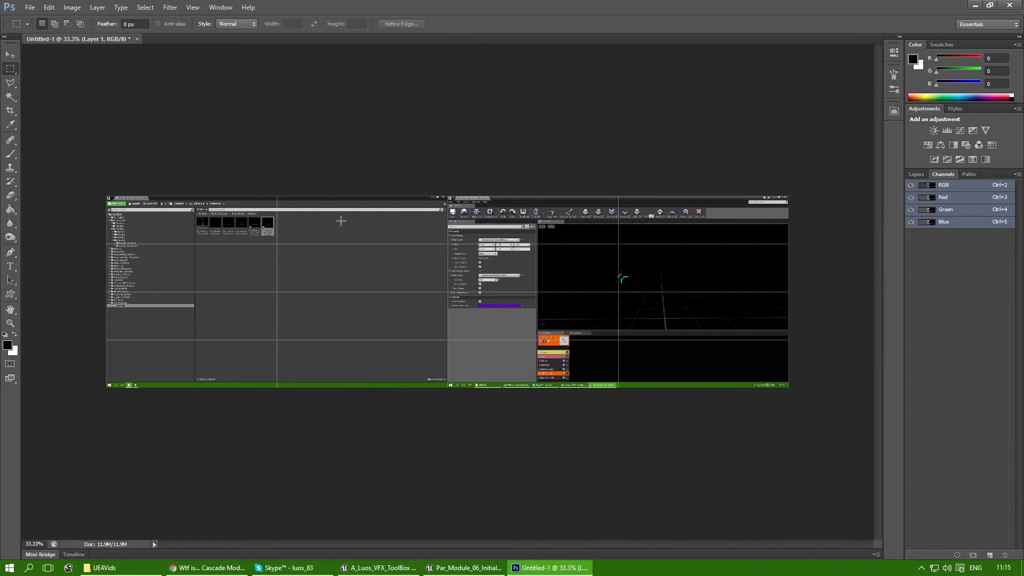
Brush a straight white line between the particle and the grid origin, and an arrow continuing outward beyond the particle
{"action": "double_click", "coordinate": [9, 323]}
{"action": "left_click_drag", "start_coordinate": [791, 324], "coordinate": [274, 318]}
{"action": "left_click_drag", "start_coordinate": [520, 309], "coordinate": [402, 309]}
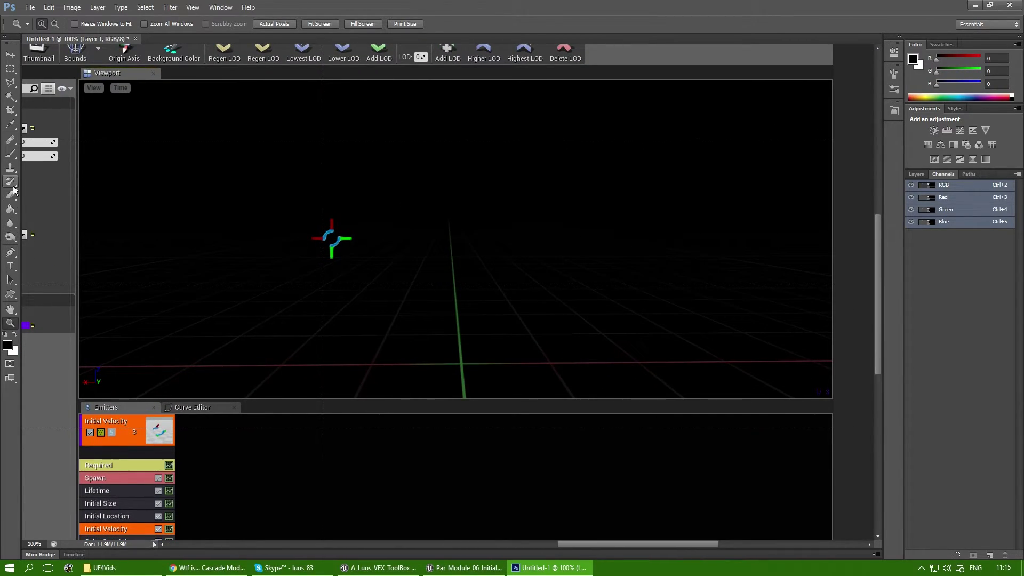
{"action": "key", "text": "x"}
{"action": "left_click", "coordinate": [10, 153]}
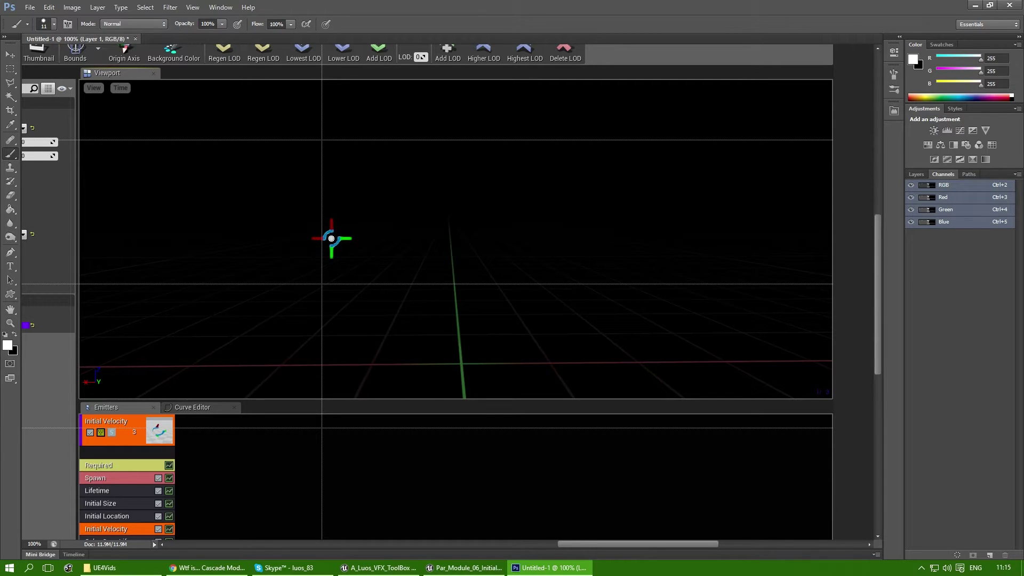
{"action": "left_click", "coordinate": [461, 364], "text": "shift"}
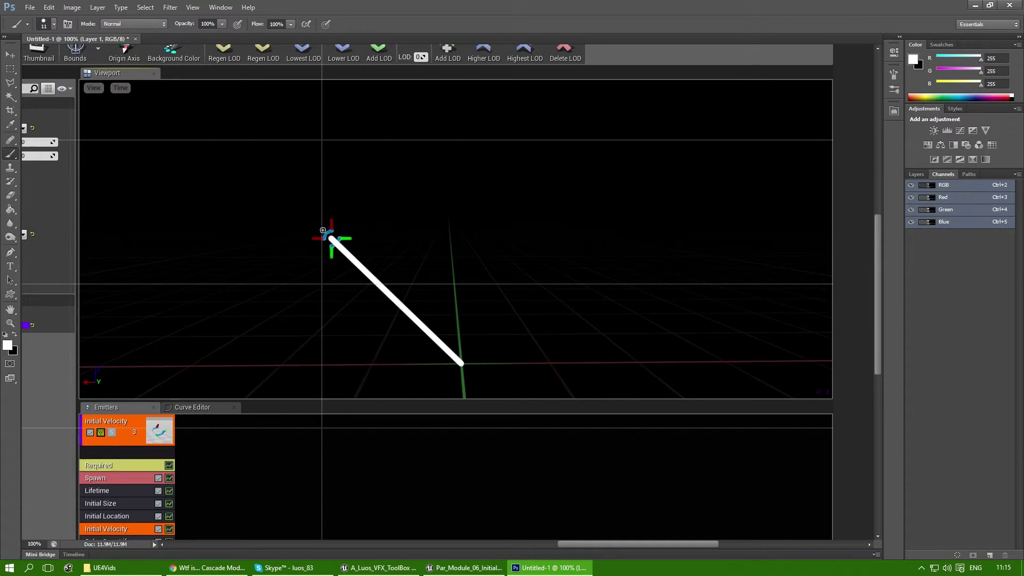
{"action": "left_click_drag", "start_coordinate": [323, 230], "coordinate": [230, 140]}
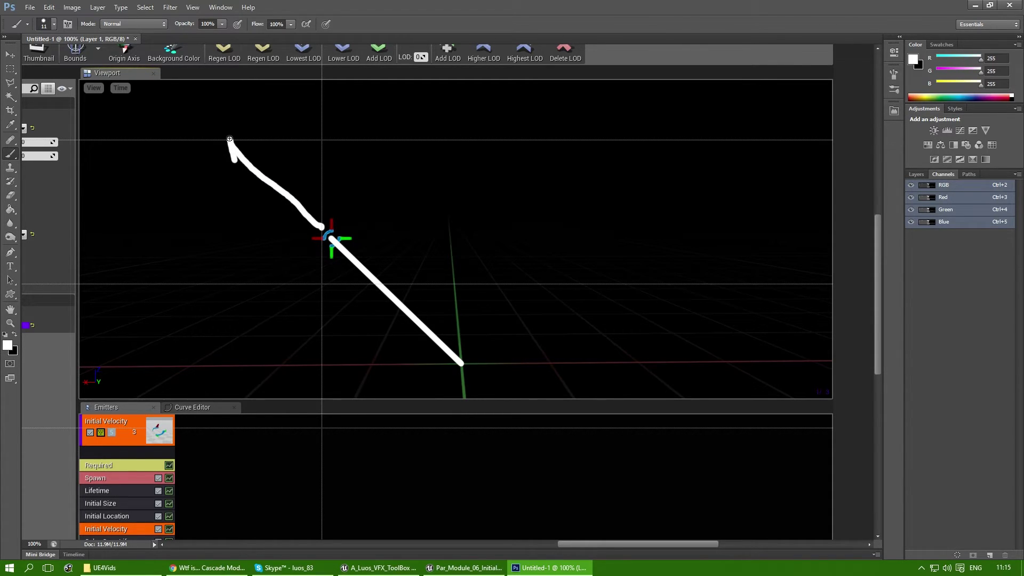
{"action": "left_click_drag", "start_coordinate": [152, 326], "coordinate": [386, 331]}
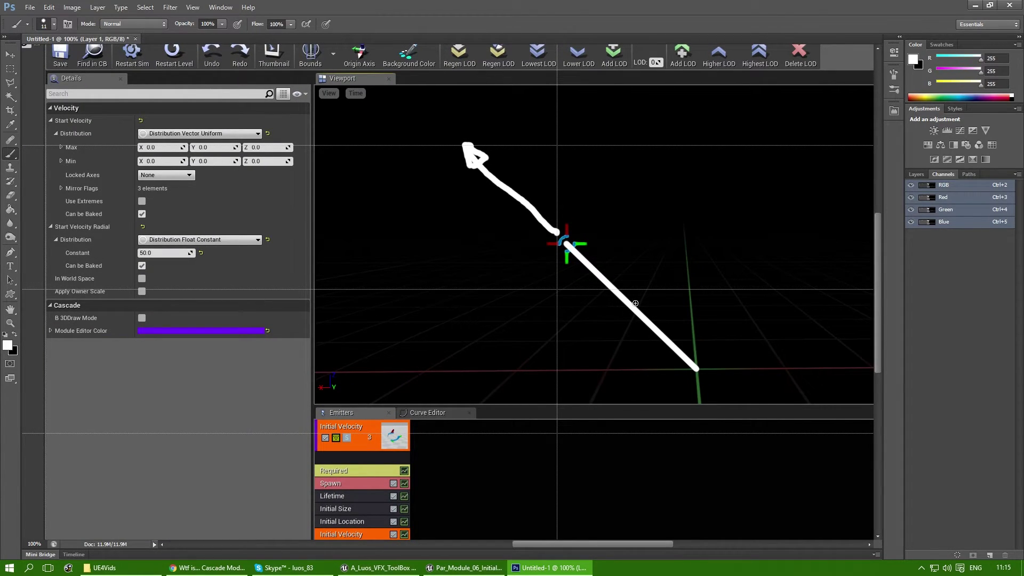
Set the foreground colour to pinkish red (R 255, G 0, B 90) and brush a second particle blob on the opposite side of the origin
{"action": "left_click_drag", "start_coordinate": [717, 280], "coordinate": [651, 299]}
{"action": "left_click_drag", "start_coordinate": [372, 253], "coordinate": [428, 253]}
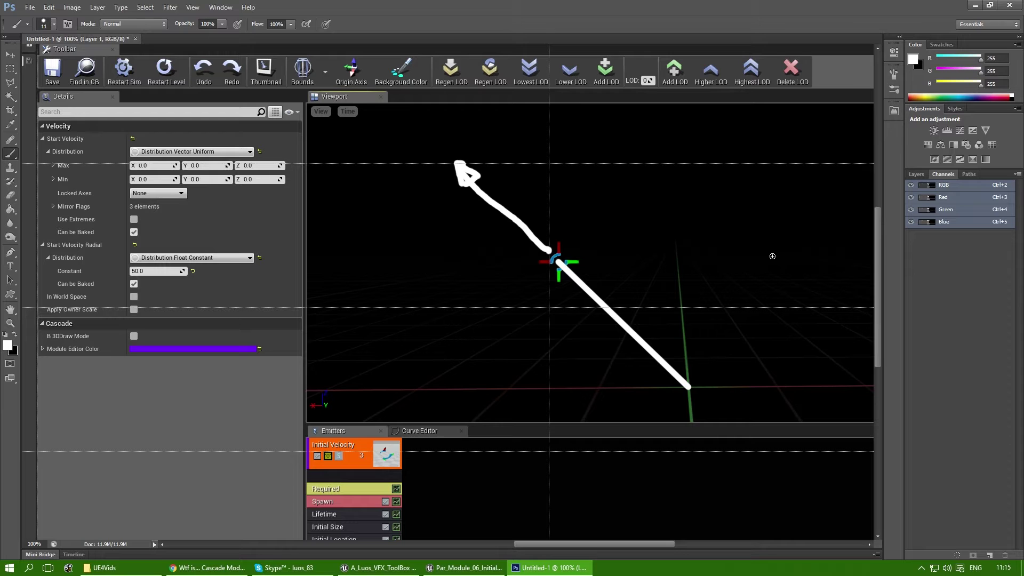
{"action": "left_click_drag", "start_coordinate": [772, 257], "coordinate": [602, 248]}
{"action": "left_click_drag", "start_coordinate": [615, 319], "coordinate": [503, 326]}
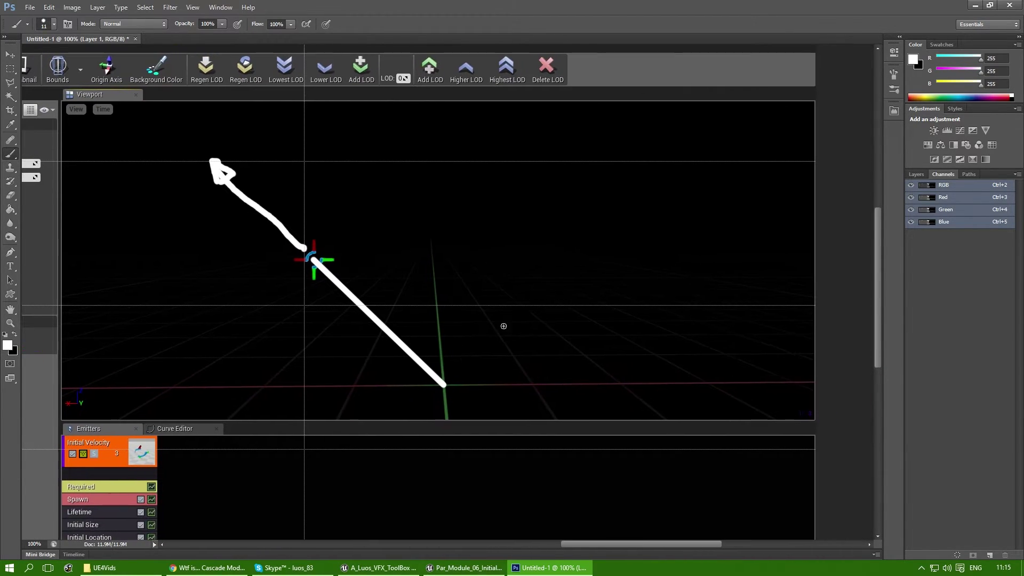
{"action": "key", "text": "x"}
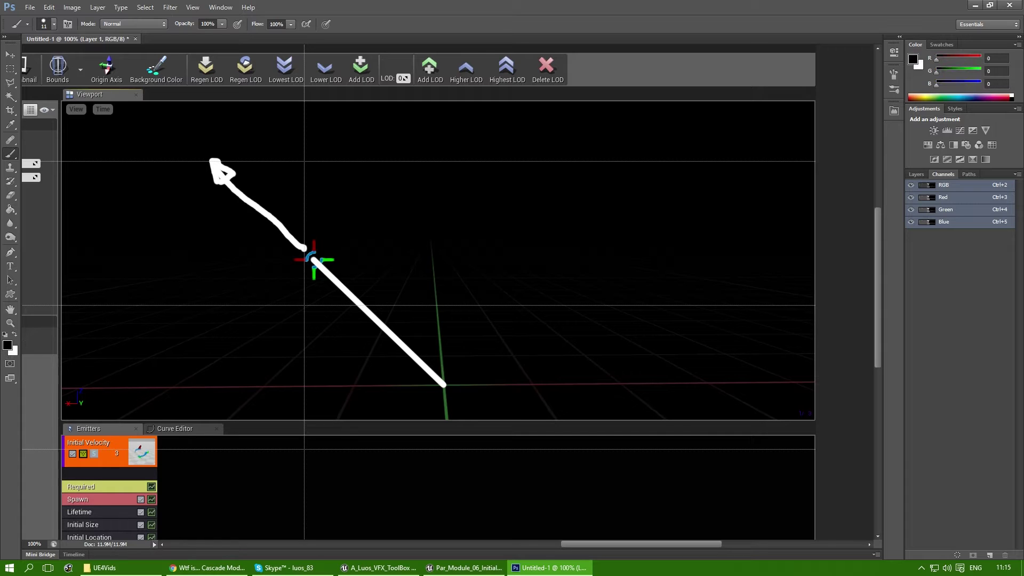
{"action": "left_click", "coordinate": [7, 345]}
{"action": "left_click_drag", "start_coordinate": [492, 363], "coordinate": [541, 299]}
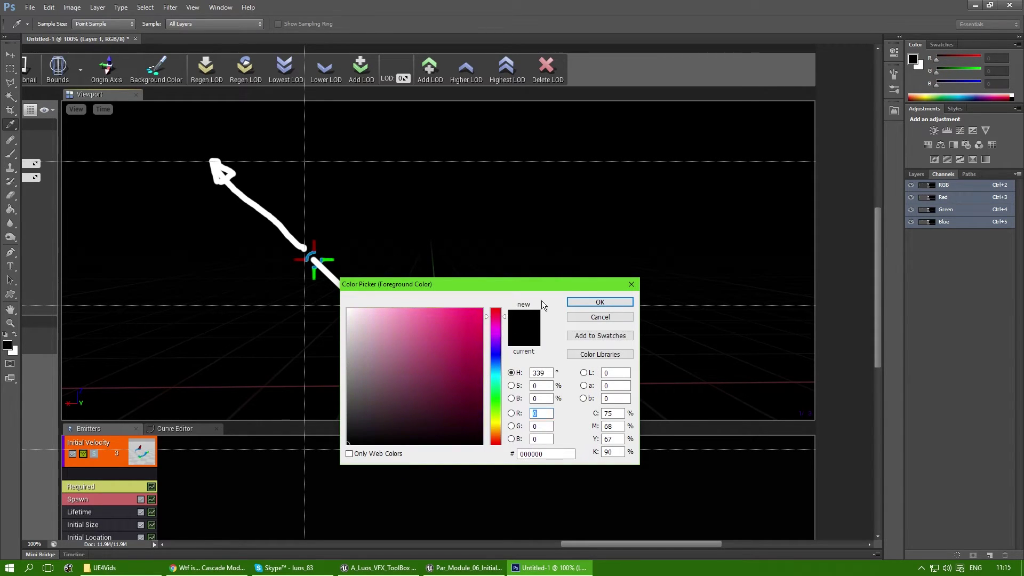
{"action": "left_click", "coordinate": [471, 315]}
{"action": "left_click", "coordinate": [595, 299]}
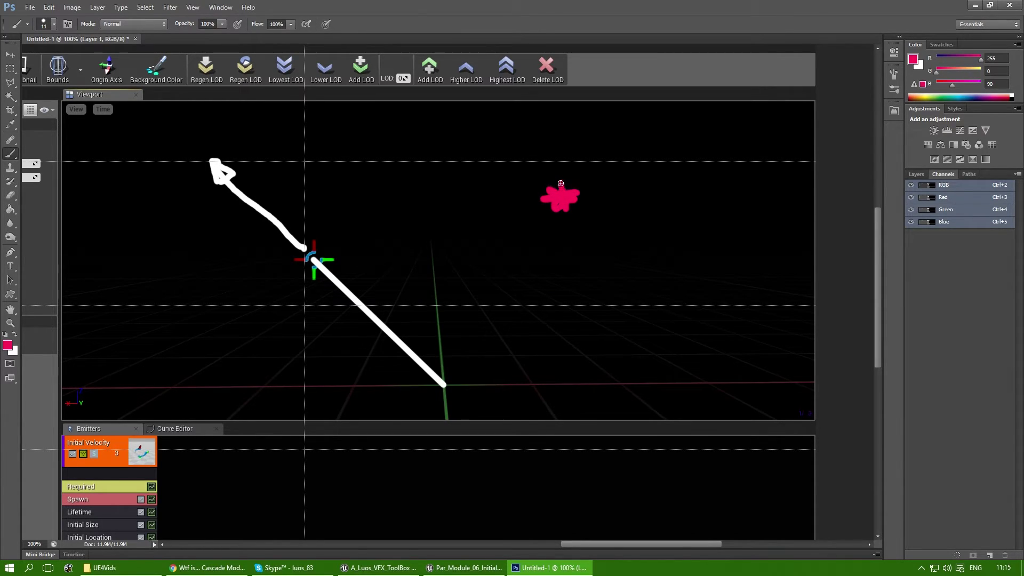
Brush a straight white line between the grid origin and the red blob, and an arrow continuing outward beyond it
{"action": "key", "text": "x"}
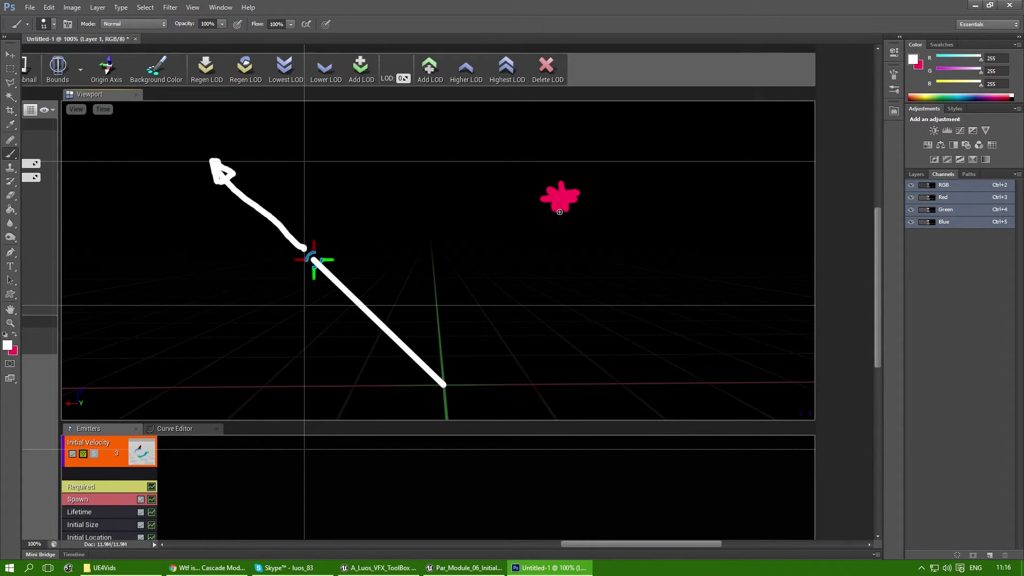
{"action": "left_click", "coordinate": [561, 196], "text": "shift"}
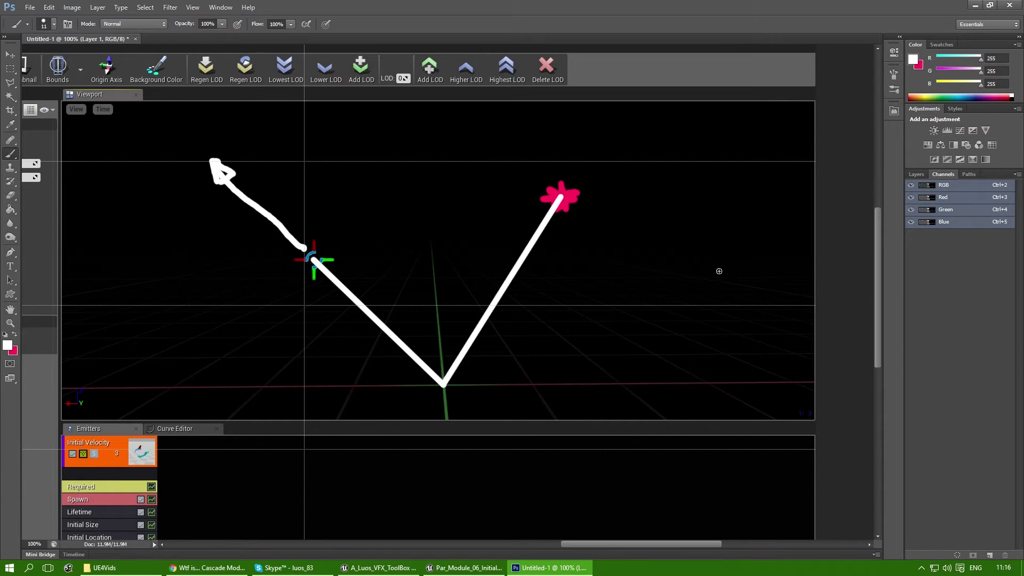
{"action": "left_click_drag", "start_coordinate": [662, 217], "coordinate": [608, 290]}
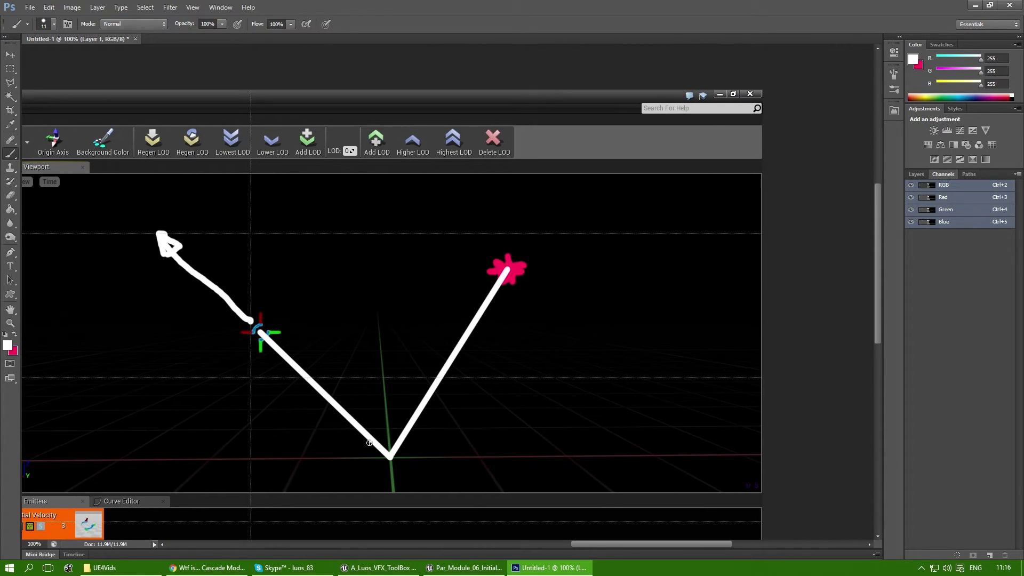
{"action": "left_click_drag", "start_coordinate": [535, 233], "coordinate": [558, 200]}
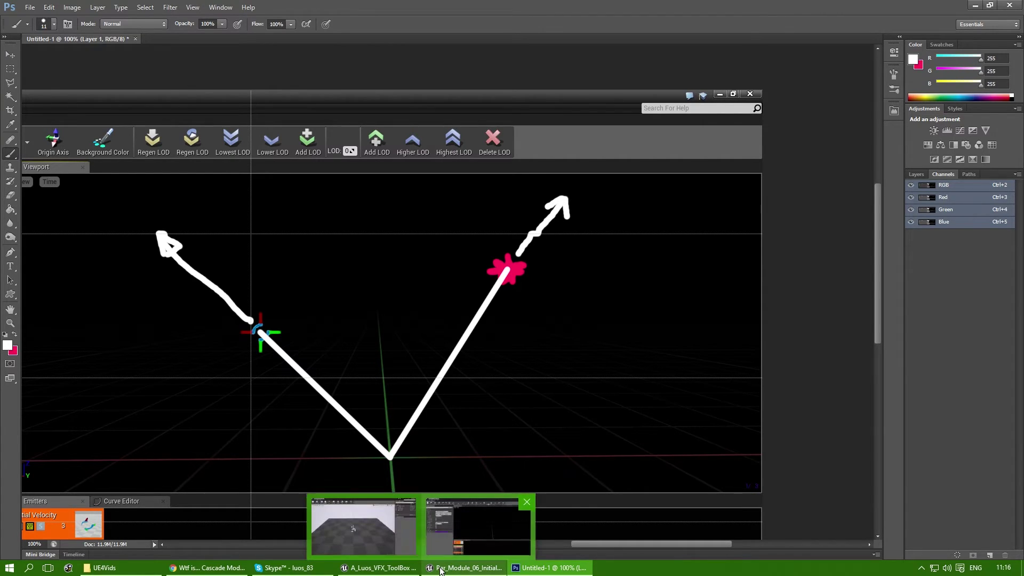
Switch to the Cascade editor and set Initial Velocity's radial start velocity constant to 50
{"action": "left_click", "coordinate": [440, 569]}
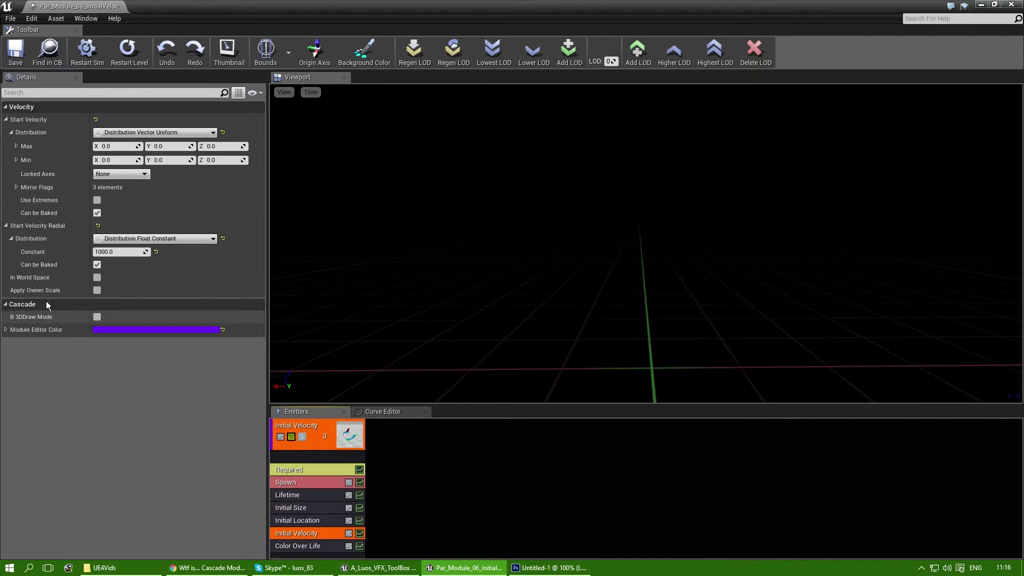
{"action": "left_click", "coordinate": [132, 253]}
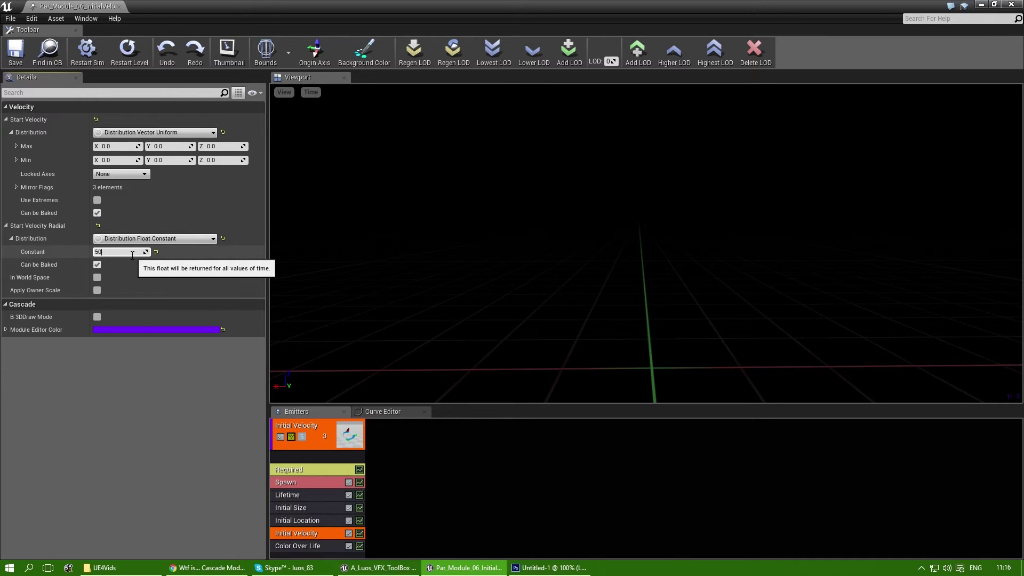
{"action": "left_click_drag", "start_coordinate": [610, 142], "coordinate": [629, 176]}
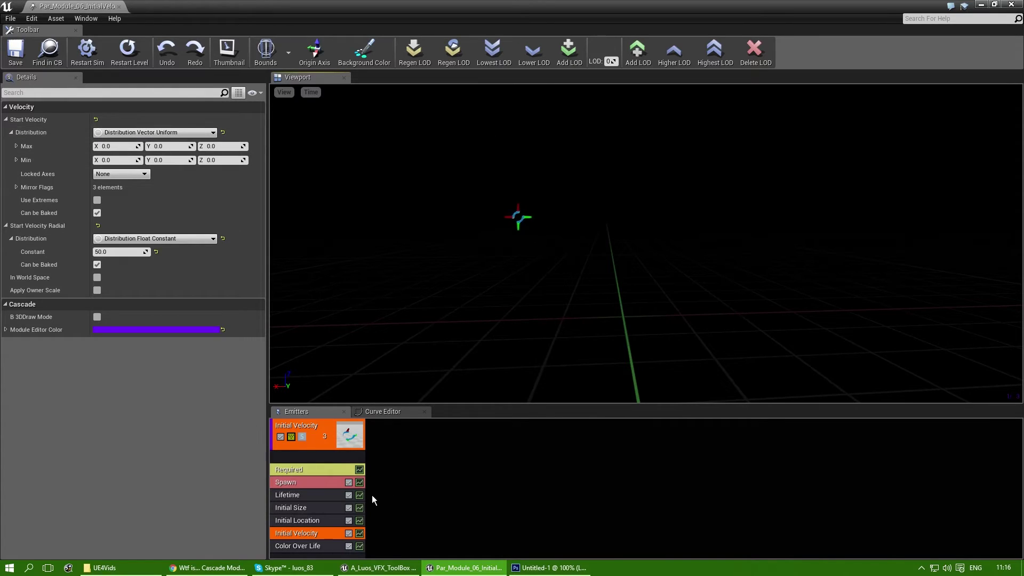
Change Initial Location's start location to Distribution Vector Uniform with Max X 50 and Min X -50
{"action": "left_click", "coordinate": [314, 520]}
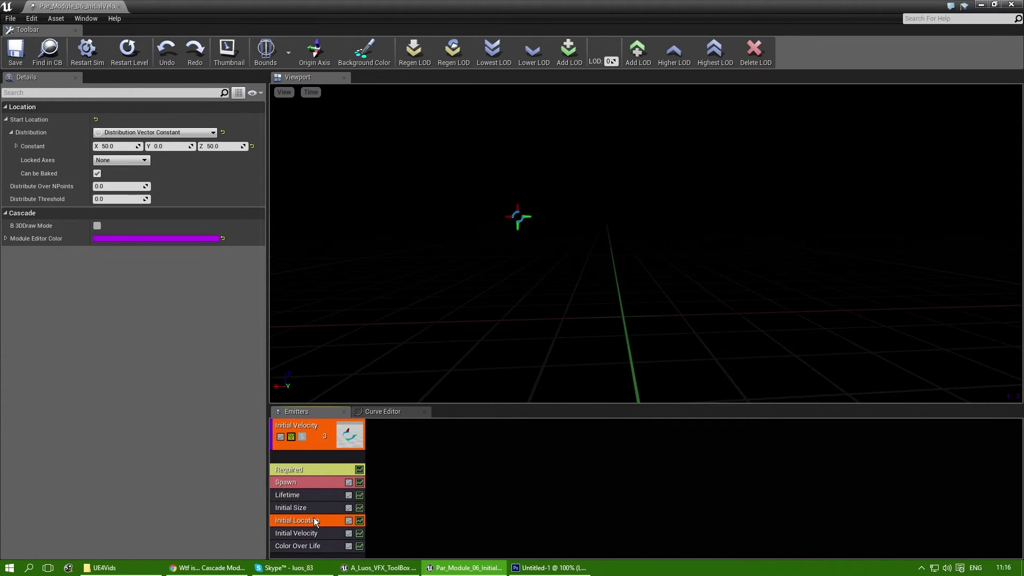
{"action": "left_click", "coordinate": [125, 134]}
{"action": "left_click", "coordinate": [159, 185]}
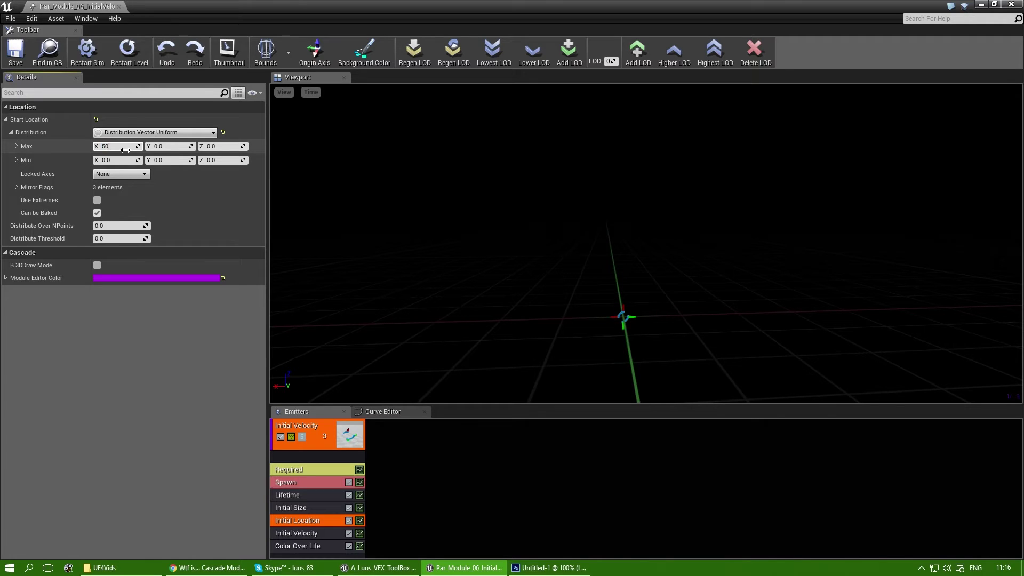
{"action": "left_click", "coordinate": [125, 150]}
{"action": "type", "text": "50"}
{"action": "key", "text": "Tab"}
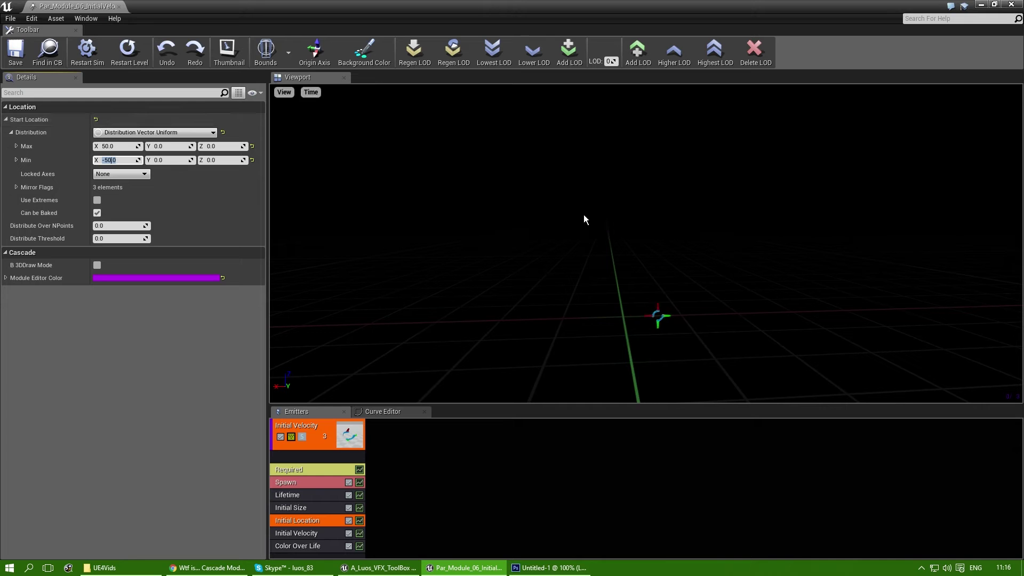
{"action": "left_click_drag", "start_coordinate": [679, 266], "coordinate": [678, 296]}
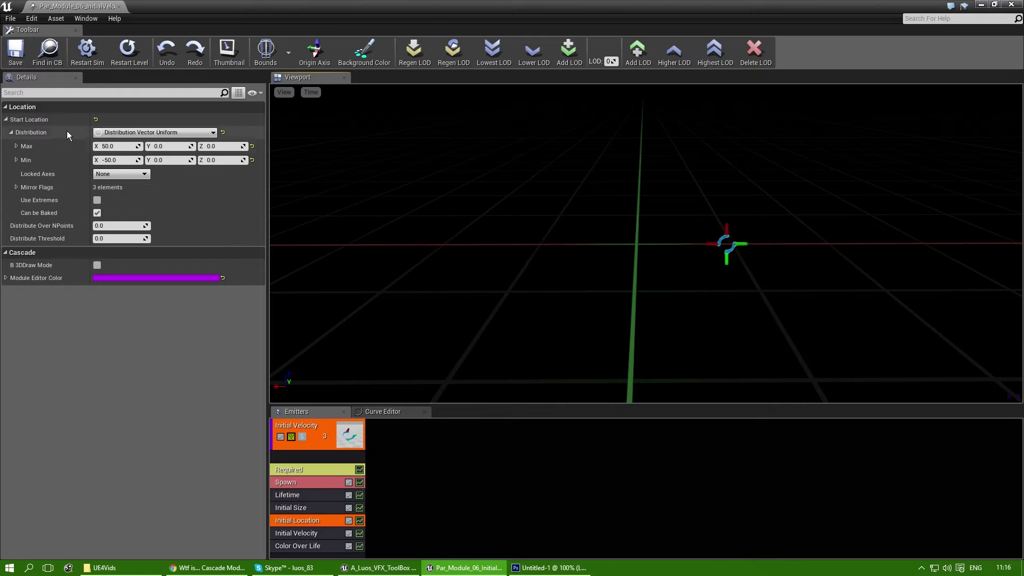
Set the start location's Max Z to 50 and watch where the particles spawn and move
{"action": "left_click", "coordinate": [218, 147]}
{"action": "type", "text": "50"}
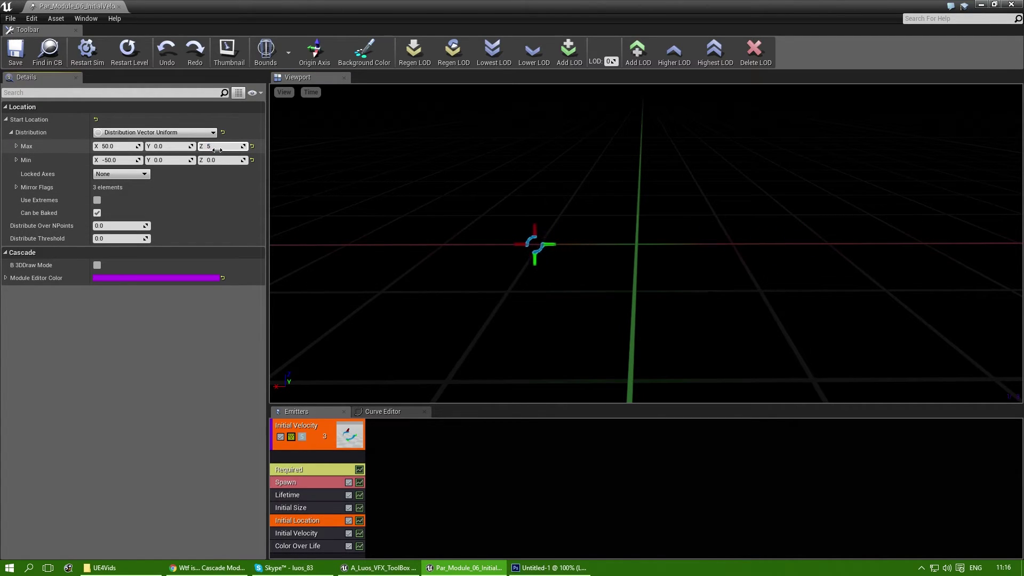
{"action": "key", "text": "Return"}
{"action": "mouse_move", "coordinate": [716, 262]}
{"action": "right_mouse_down"}
{"action": "mouse_move", "coordinate": [715, 214]}
{"action": "mouse_move", "coordinate": [707, 278]}
{"action": "right_mouse_up"}
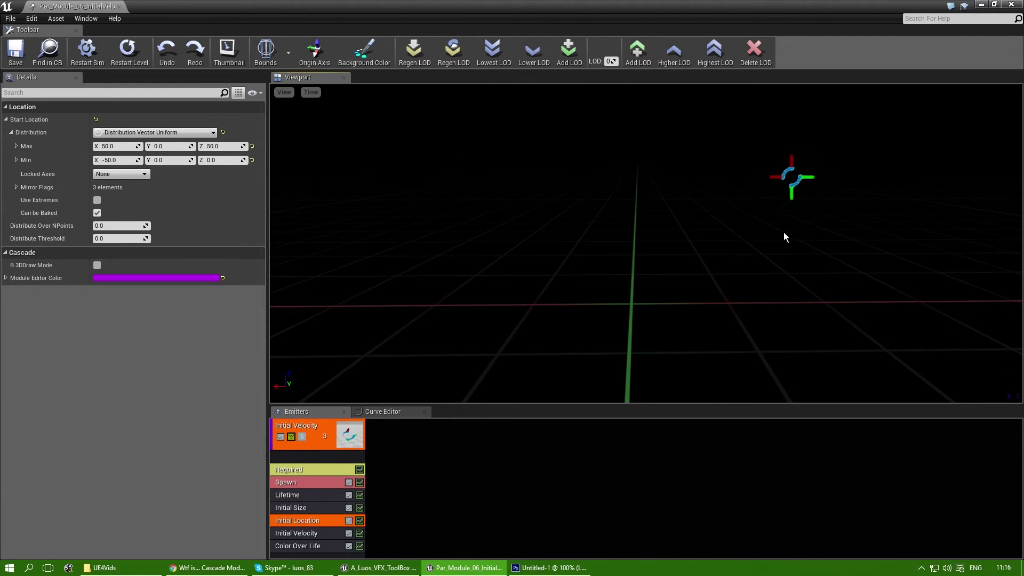
{"action": "left_click_drag", "start_coordinate": [542, 346], "coordinate": [545, 358]}
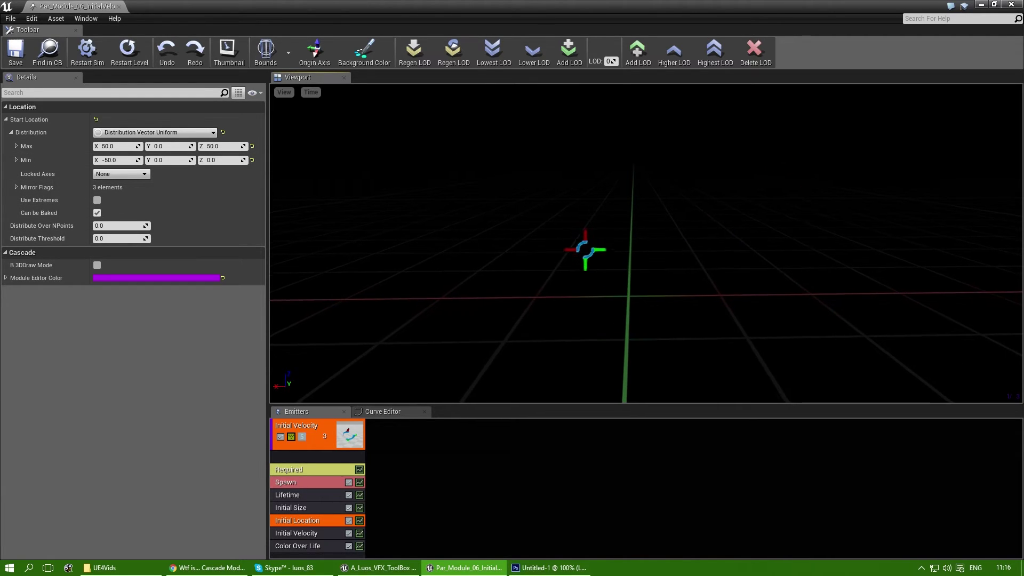
Change Initial Velocity's radial start velocity to Distribution Float Uniform with Min -50 and Max 50
{"action": "left_click", "coordinate": [321, 535]}
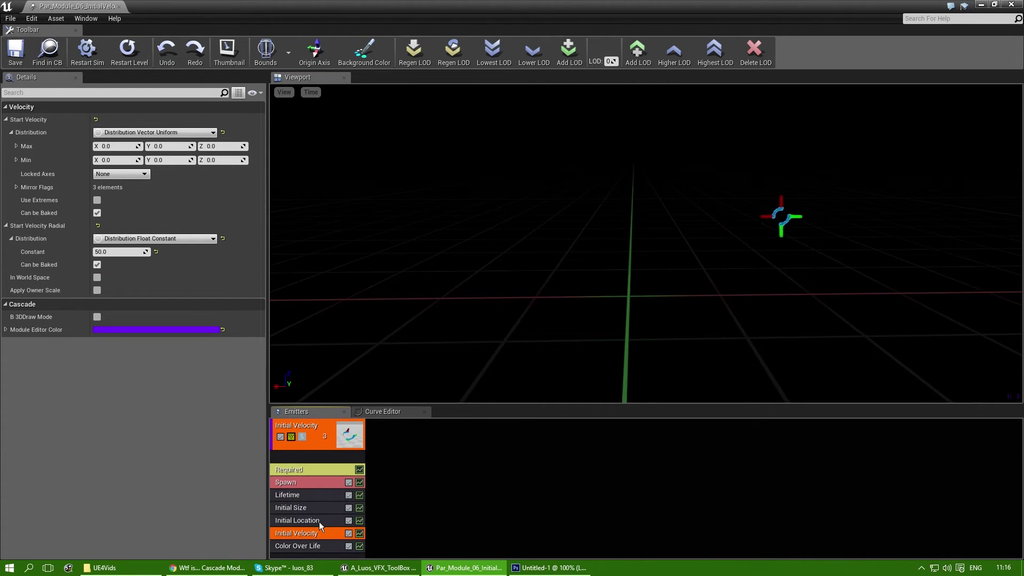
{"action": "left_click", "coordinate": [319, 521]}
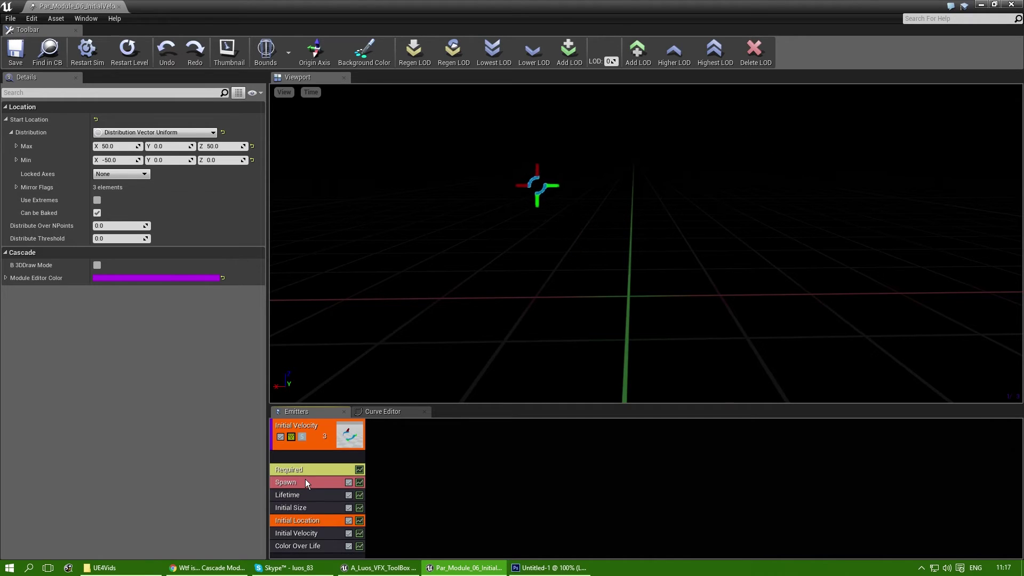
{"action": "left_click", "coordinate": [320, 529]}
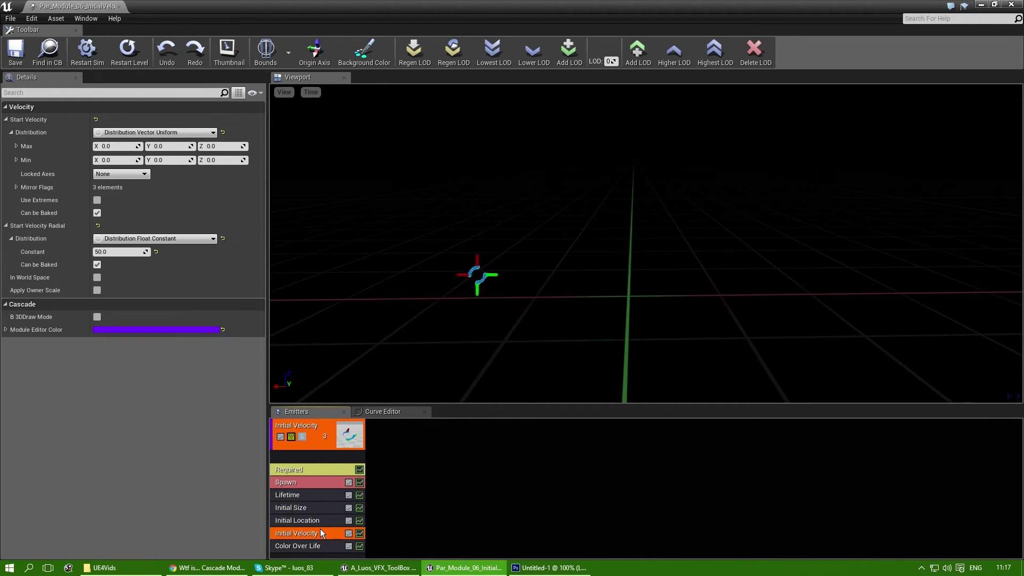
{"action": "left_click", "coordinate": [141, 238]}
{"action": "left_click", "coordinate": [162, 292]}
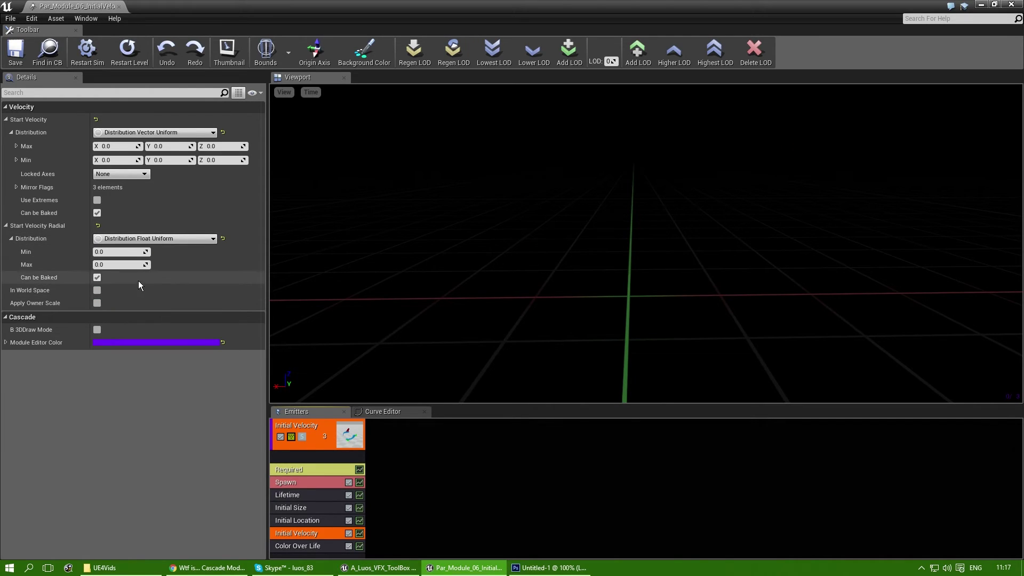
{"action": "left_click", "coordinate": [129, 252]}
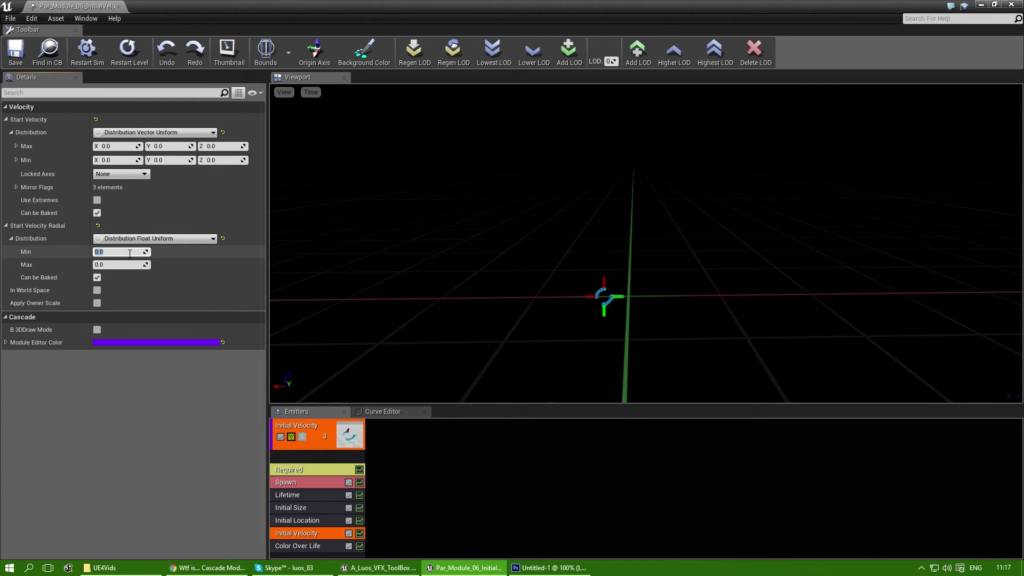
{"action": "type", "text": "-50"}
{"action": "key", "text": "Tab"}
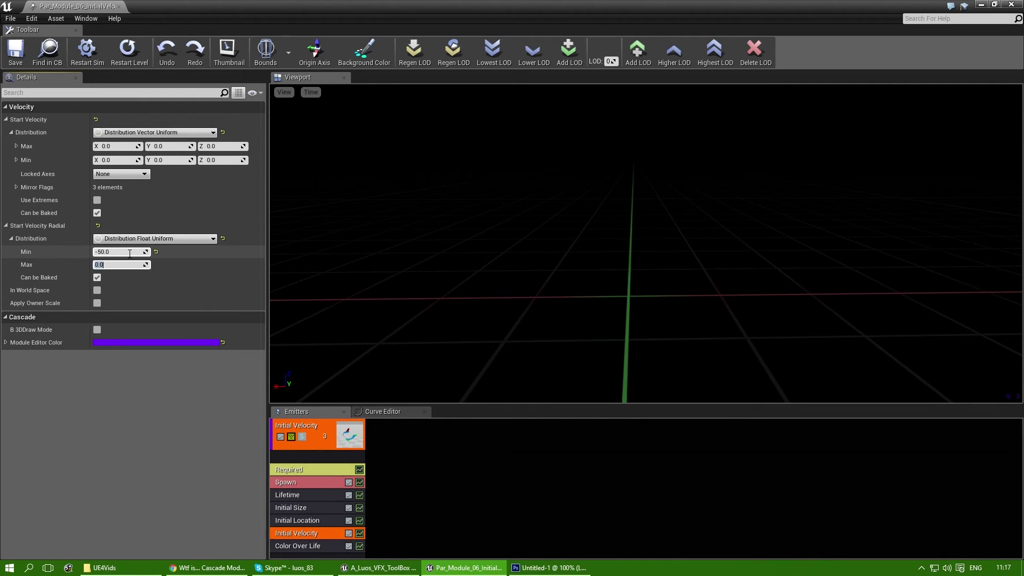
{"action": "type", "text": "50"}
{"action": "key", "text": "Return"}
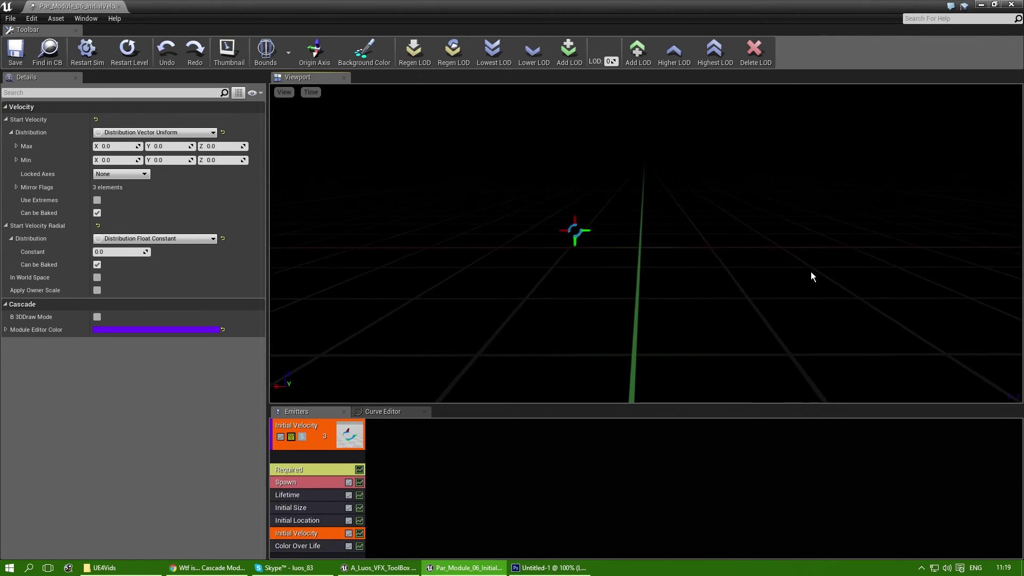
{"action": "left_click", "coordinate": [171, 239]}
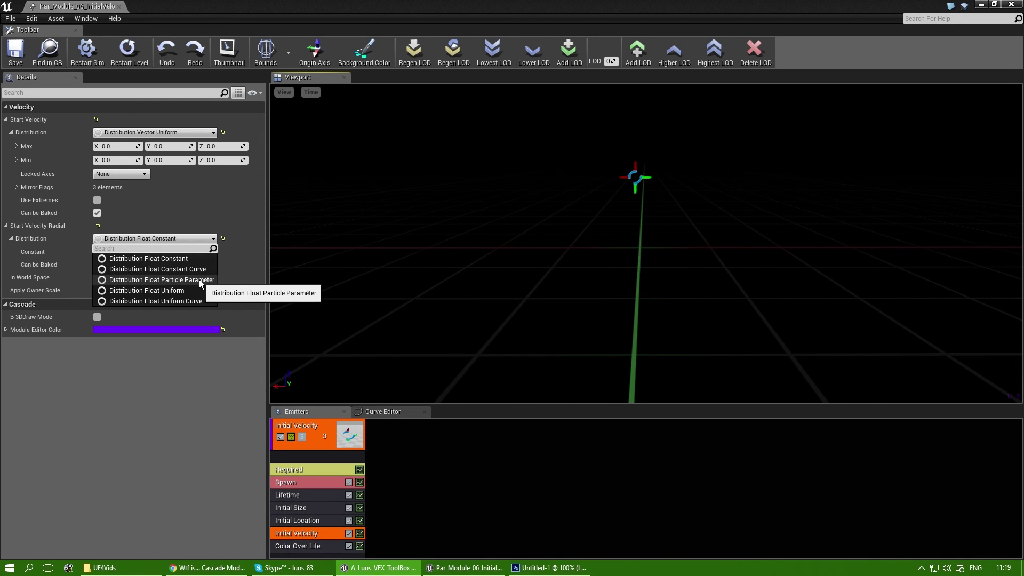
{"action": "left_click", "coordinate": [44, 111]}
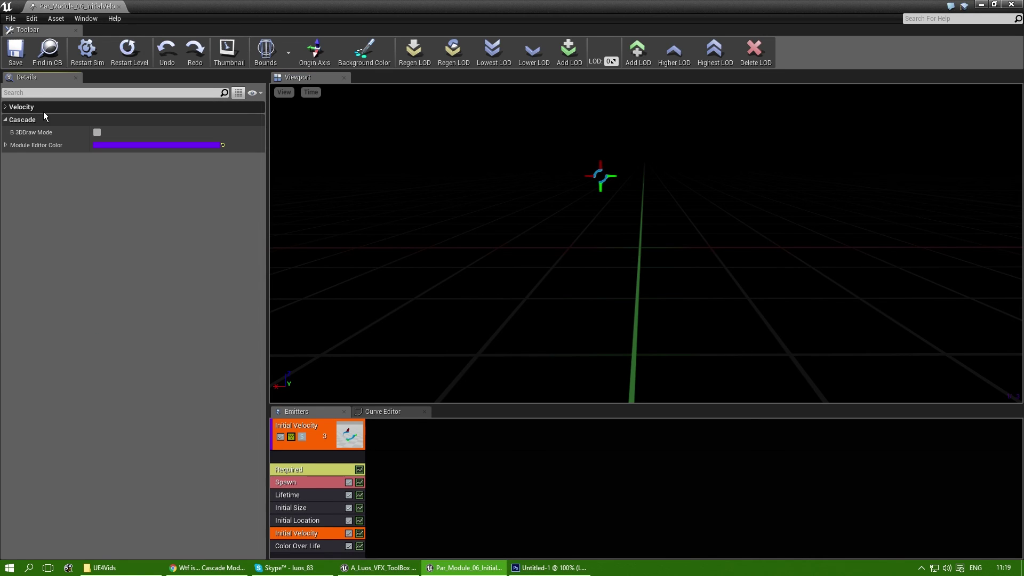
{"action": "left_click", "coordinate": [41, 106]}
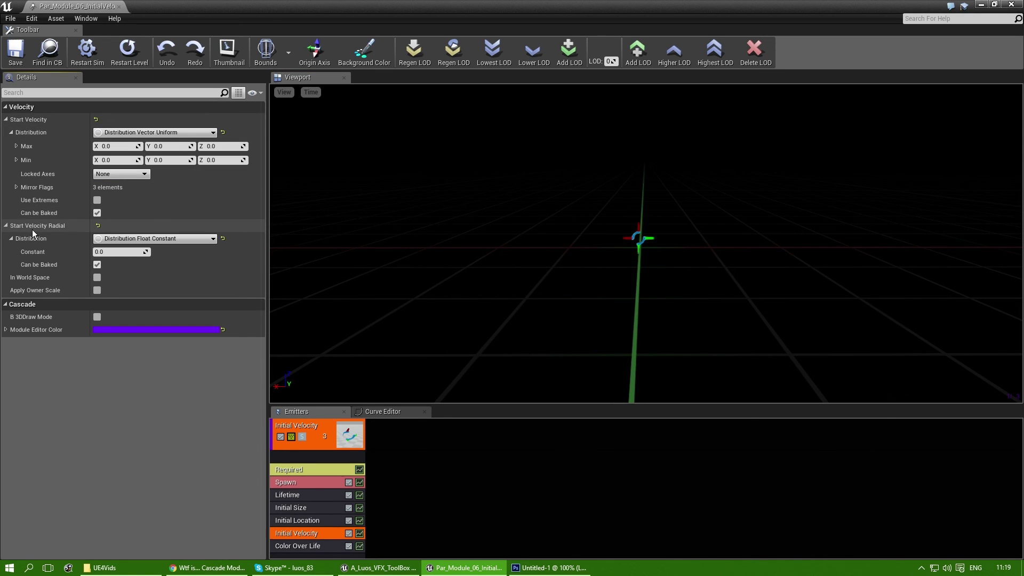
{"action": "left_click", "coordinate": [315, 520]}
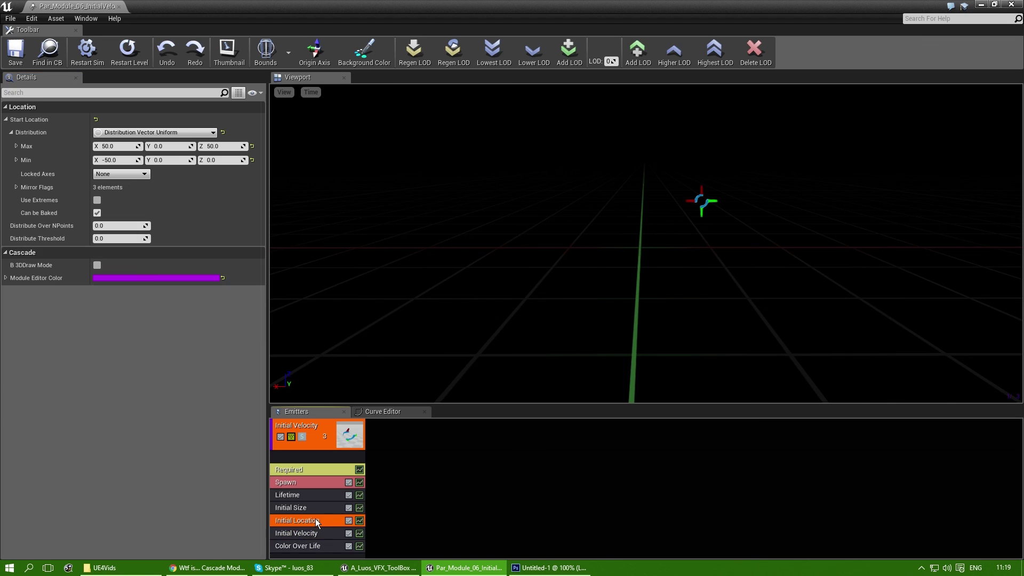
{"action": "left_click", "coordinate": [462, 480]}
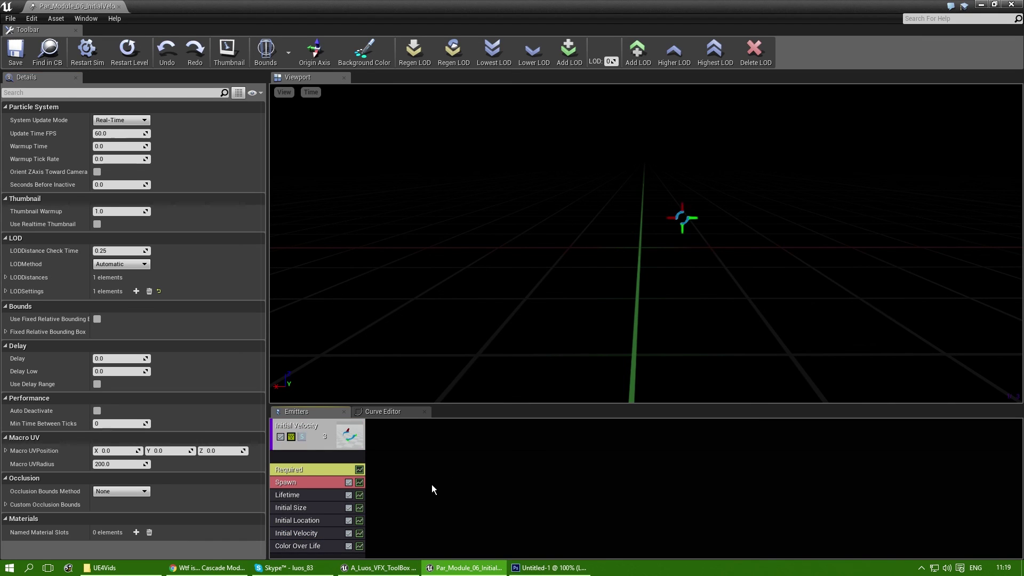